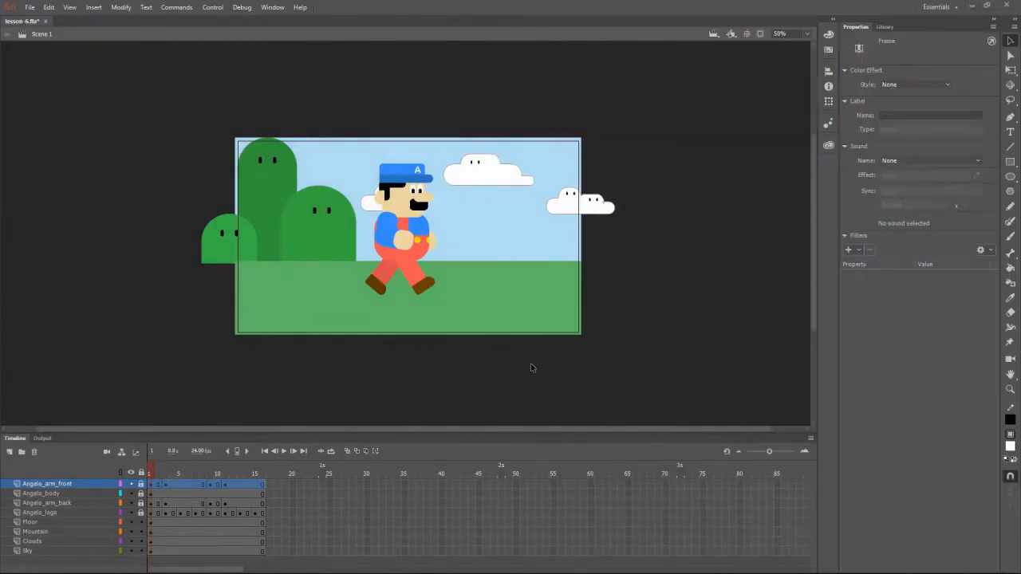
Move the Mountain graphic on frame 1 straight across to the right side of the stage, mostly outside it
{"action": "left_click", "coordinate": [530, 363]}
{"action": "key", "text": "ctrl+1"}
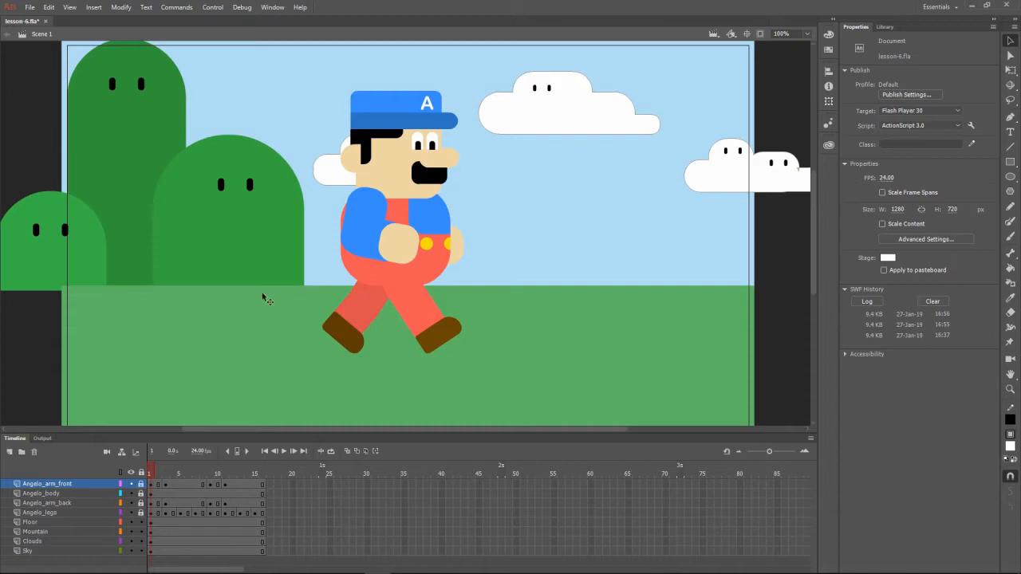
{"action": "left_click", "coordinate": [188, 229]}
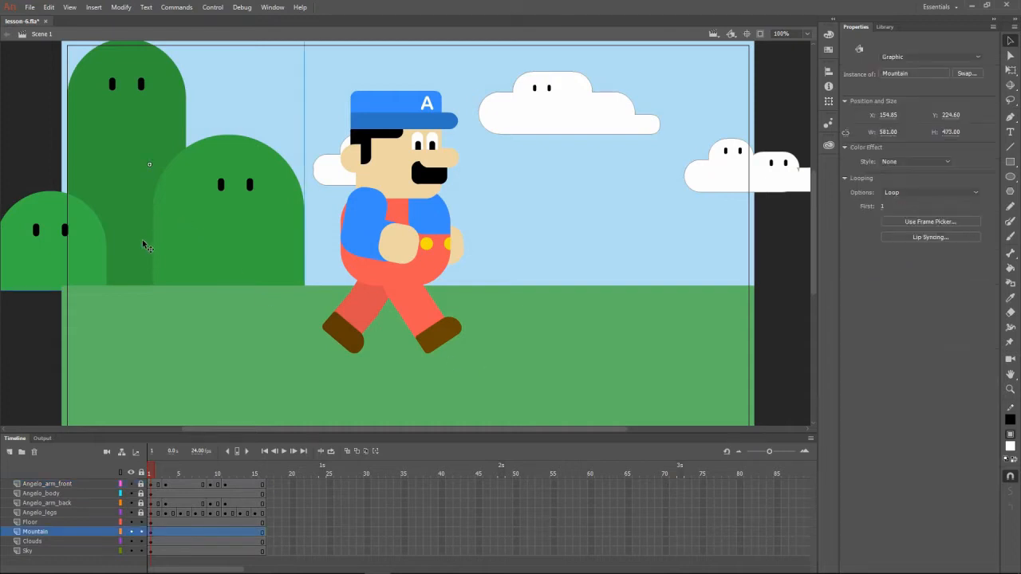
{"action": "key", "text": "ctrl+minus"}
{"action": "left_click_drag", "start_coordinate": [227, 253], "coordinate": [571, 253]}
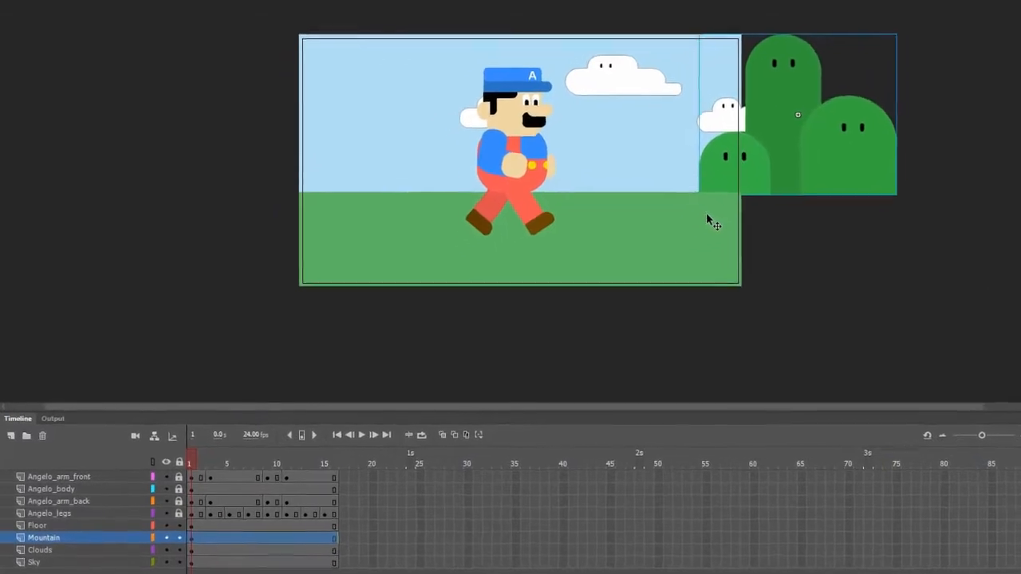
Insert a keyframe at frame 16 of the Mountain layer
{"action": "left_click", "coordinate": [333, 540]}
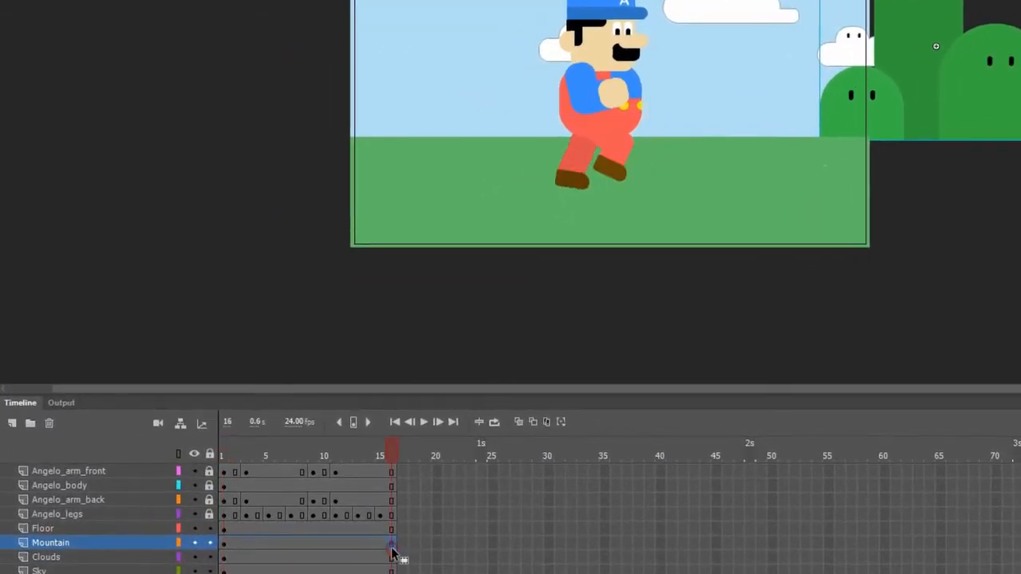
{"action": "right_click", "coordinate": [392, 552]}
{"action": "left_click", "coordinate": [485, 218]}
{"action": "left_click", "coordinate": [380, 456]}
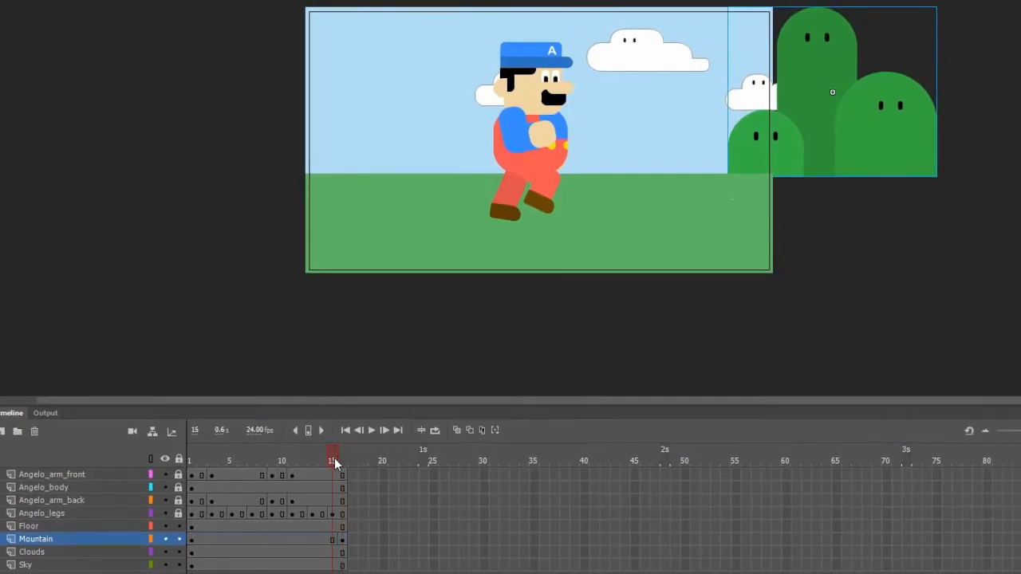
{"action": "left_click_drag", "start_coordinate": [334, 459], "coordinate": [340, 465]}
Move the mountains at the frame 16 keyframe across to the left side of the stage, and compare with the earlier frames
{"action": "left_click", "coordinate": [190, 542]}
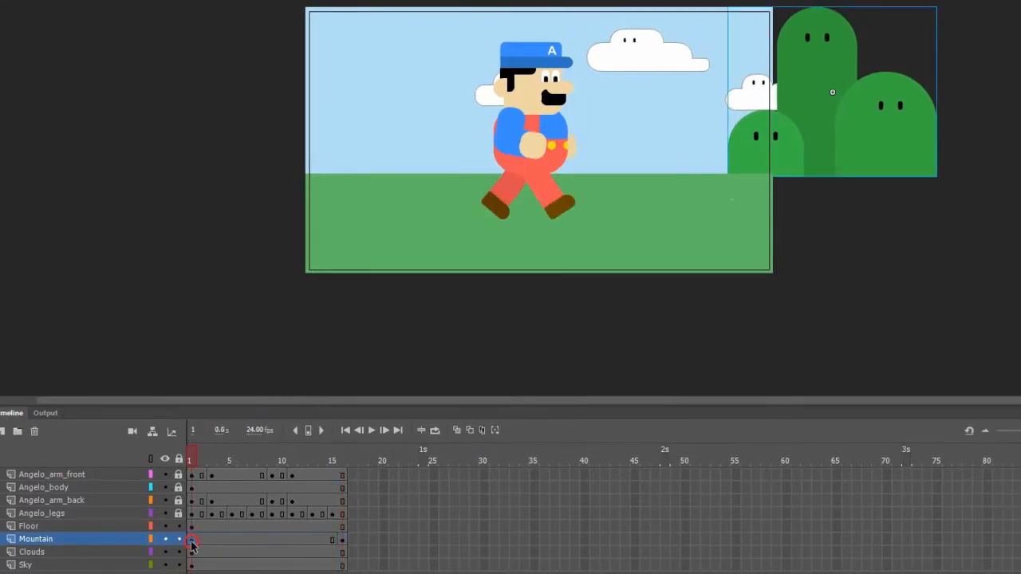
{"action": "left_click", "coordinate": [343, 541]}
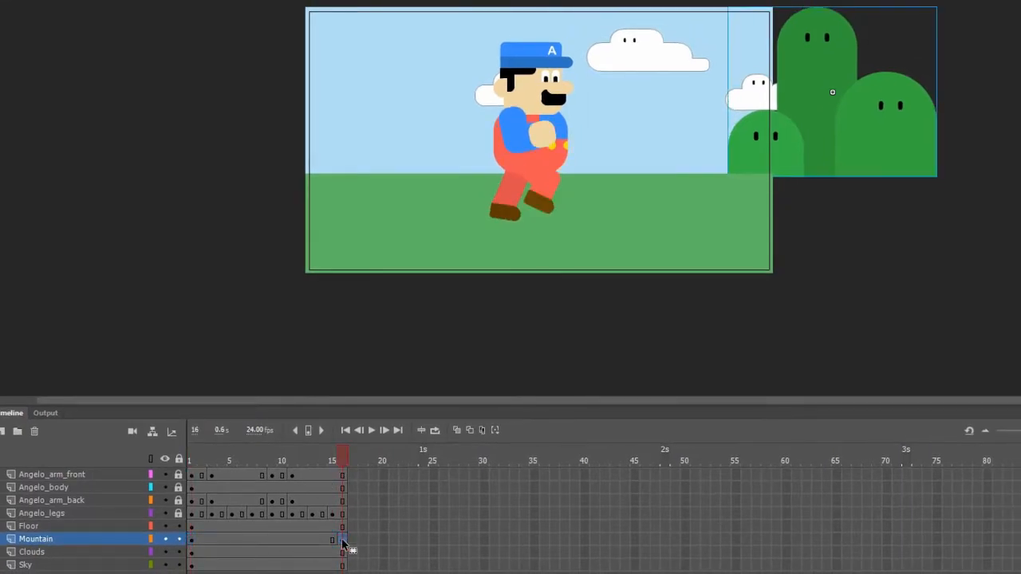
{"action": "left_click_drag", "start_coordinate": [872, 130], "coordinate": [250, 171]}
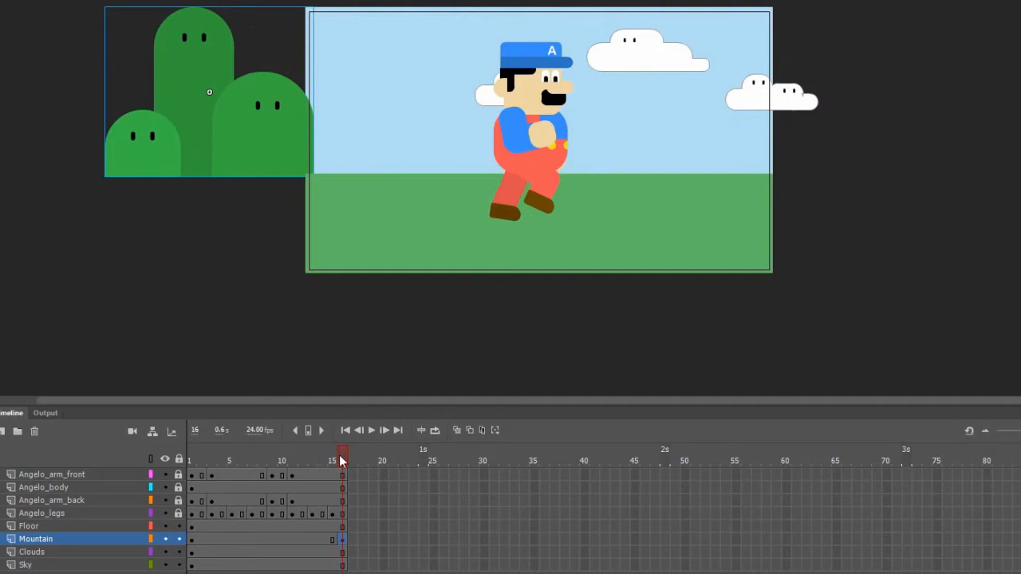
{"action": "left_click", "coordinate": [226, 541]}
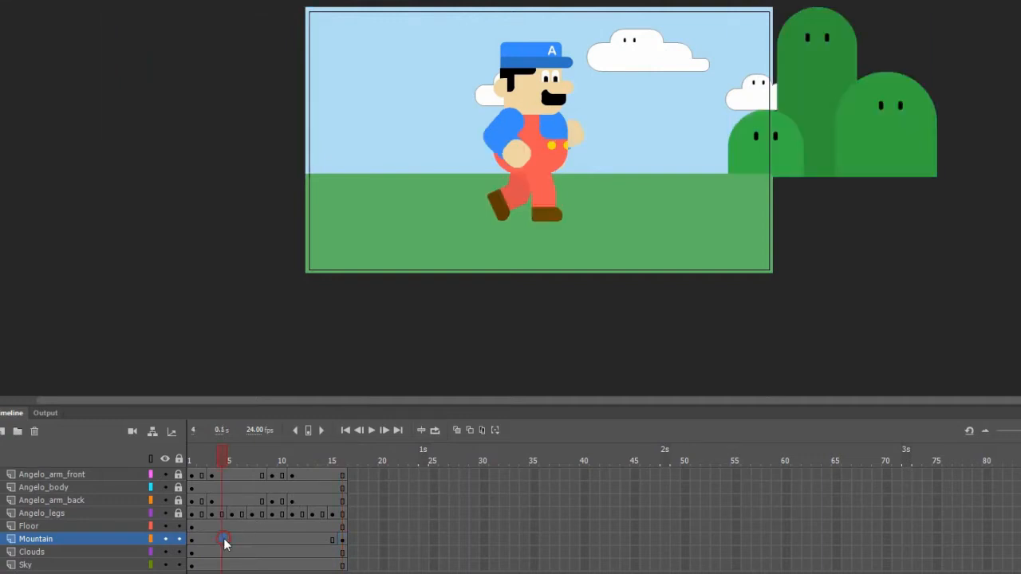
{"action": "left_click", "coordinate": [342, 541]}
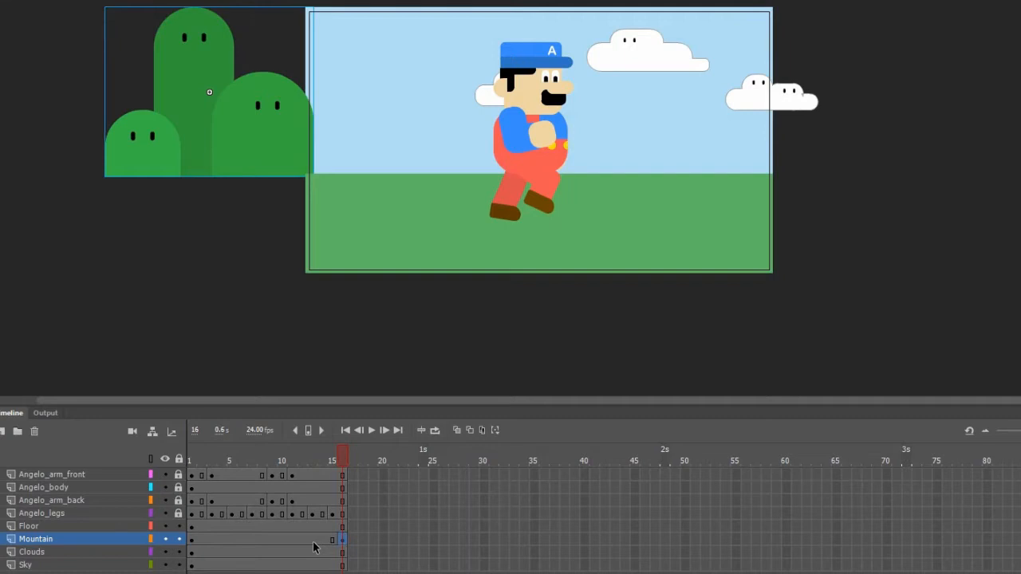
Create a classic tween on the Mountain layer between frames 1 and 16
{"action": "right_click", "coordinate": [268, 545]}
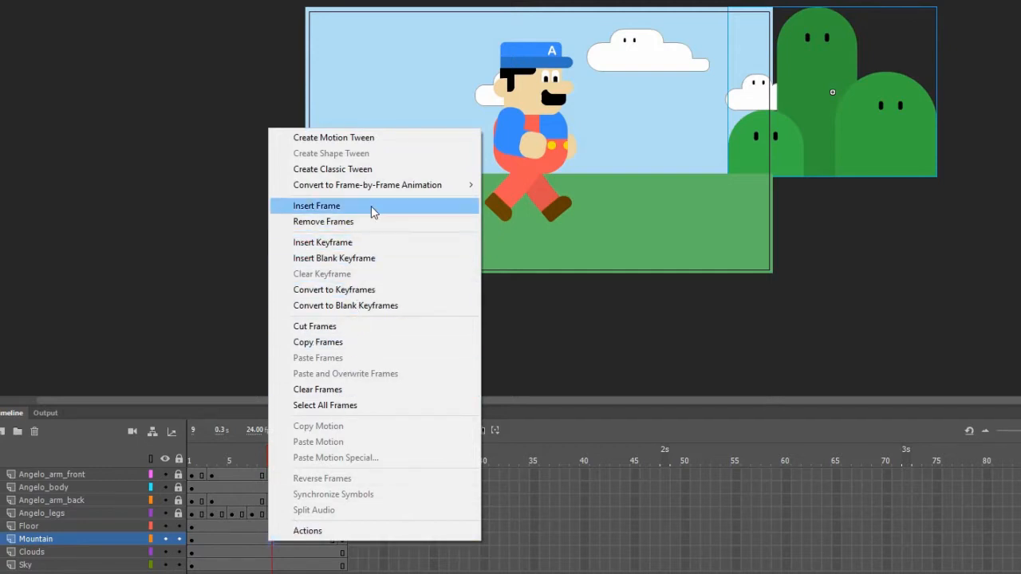
{"action": "left_click", "coordinate": [396, 169]}
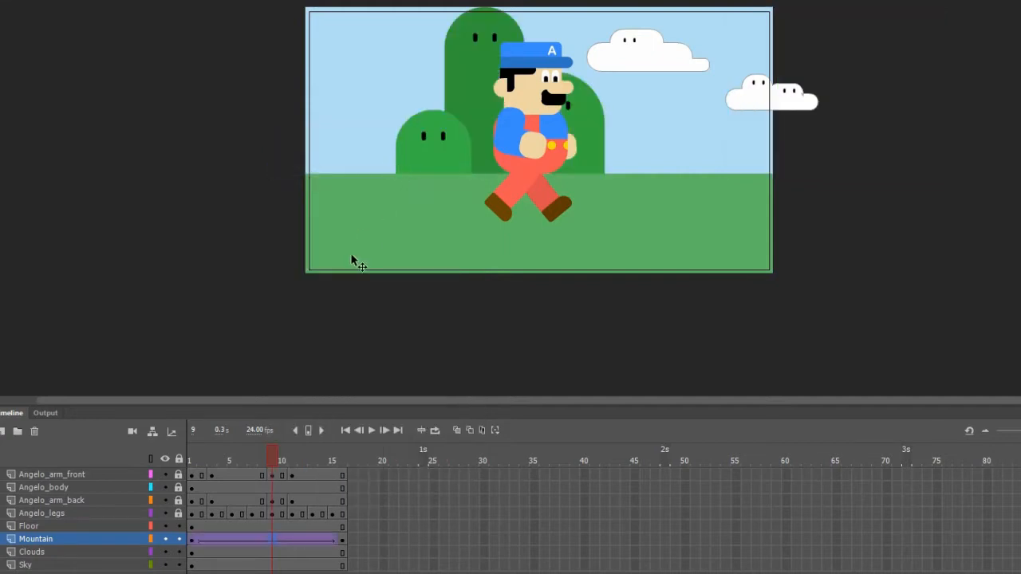
{"action": "mouse_move", "coordinate": [270, 453]}
{"action": "left_mouse_down"}
{"action": "mouse_move", "coordinate": [190, 452]}
{"action": "mouse_move", "coordinate": [342, 455]}
{"action": "mouse_move", "coordinate": [194, 469]}
{"action": "mouse_move", "coordinate": [274, 467]}
{"action": "left_mouse_up"}
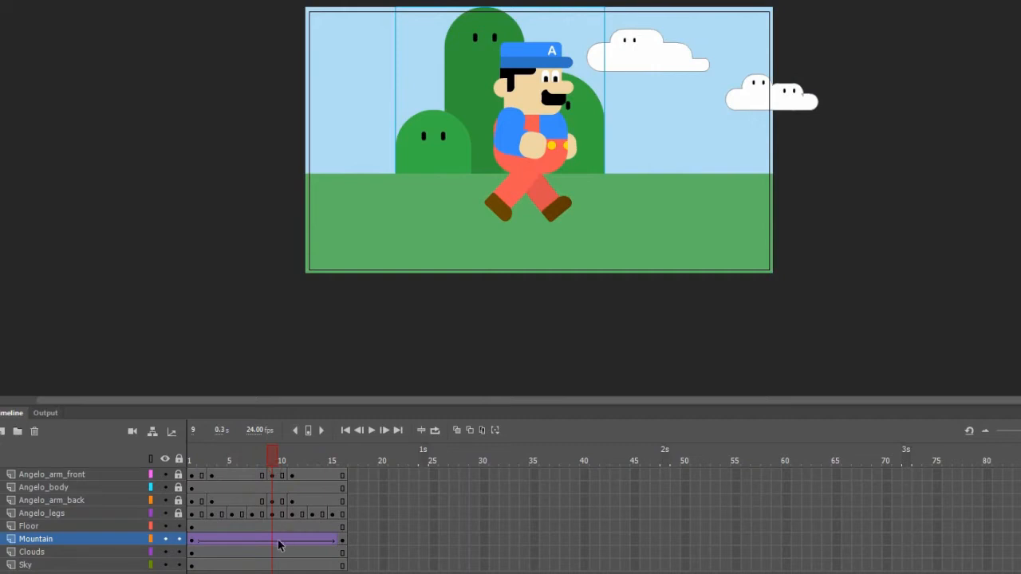
Shift the mountains fully off stage in both keyframes, beyond the left edge at frame 16 and the right edge at frame 1
{"action": "left_click", "coordinate": [342, 542]}
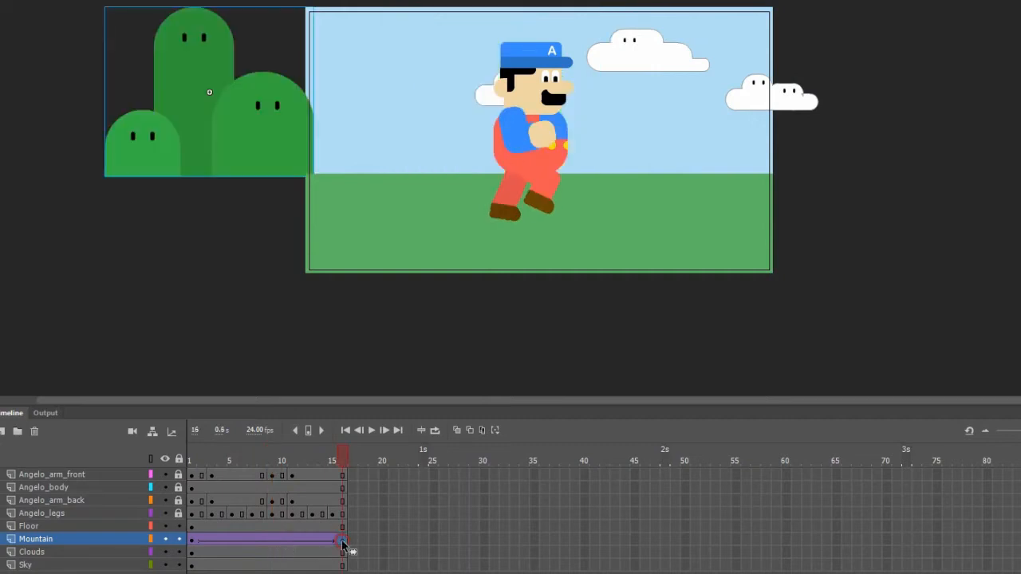
{"action": "left_click_drag", "start_coordinate": [289, 160], "coordinate": [280, 160]}
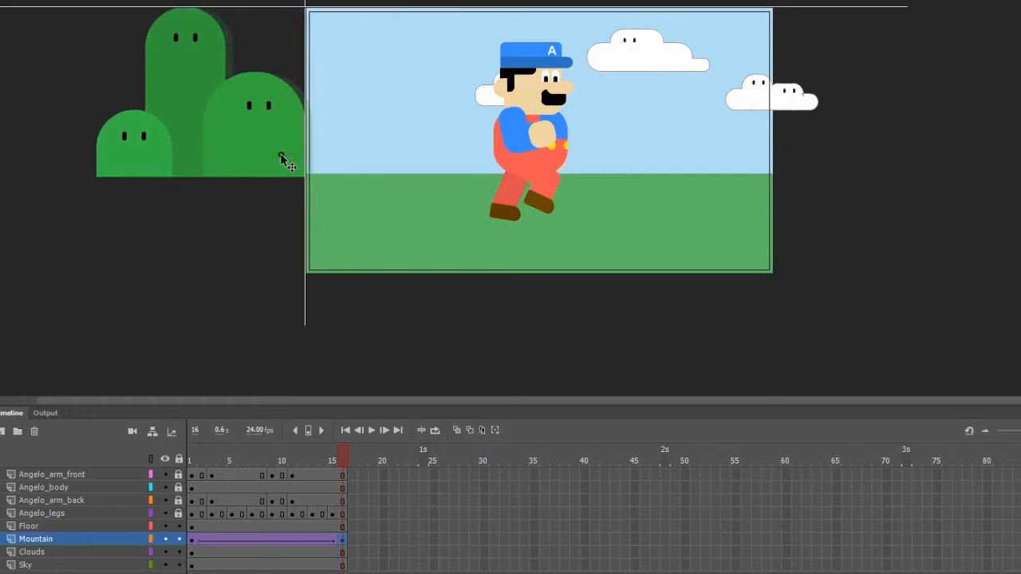
{"action": "left_click_drag", "start_coordinate": [336, 453], "coordinate": [194, 443]}
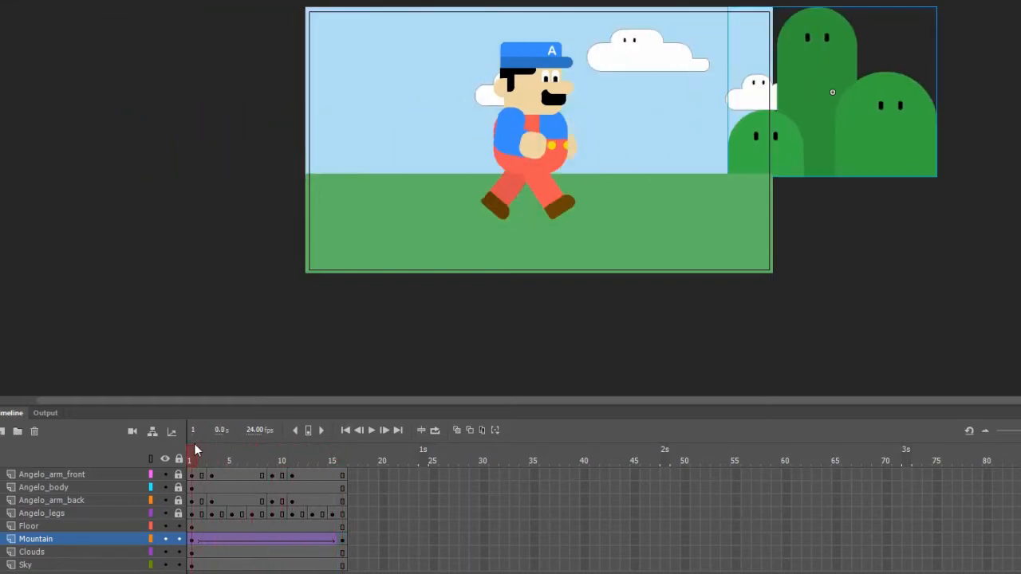
{"action": "left_click_drag", "start_coordinate": [799, 155], "coordinate": [852, 157]}
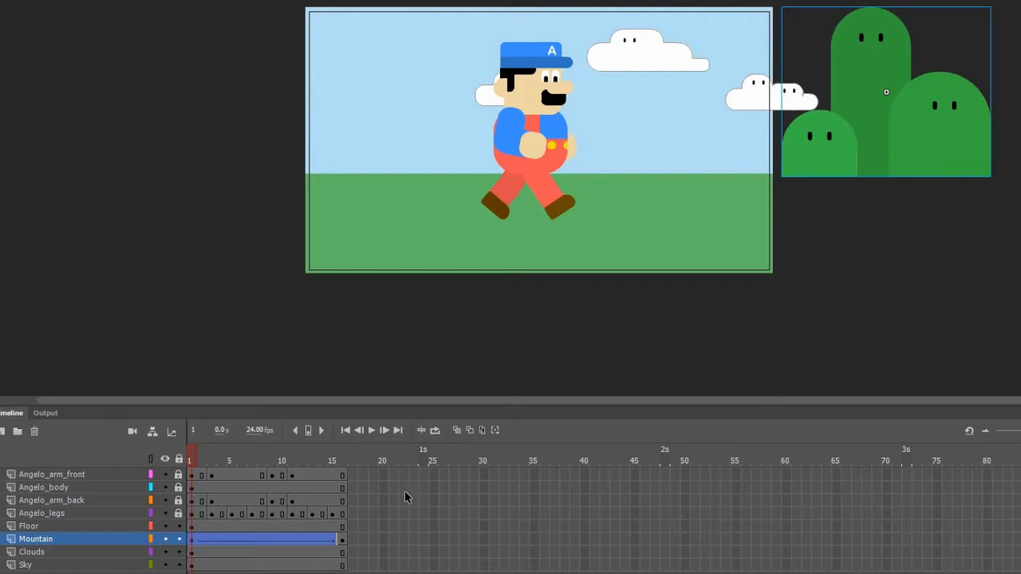
{"action": "left_click_drag", "start_coordinate": [203, 460], "coordinate": [347, 444]}
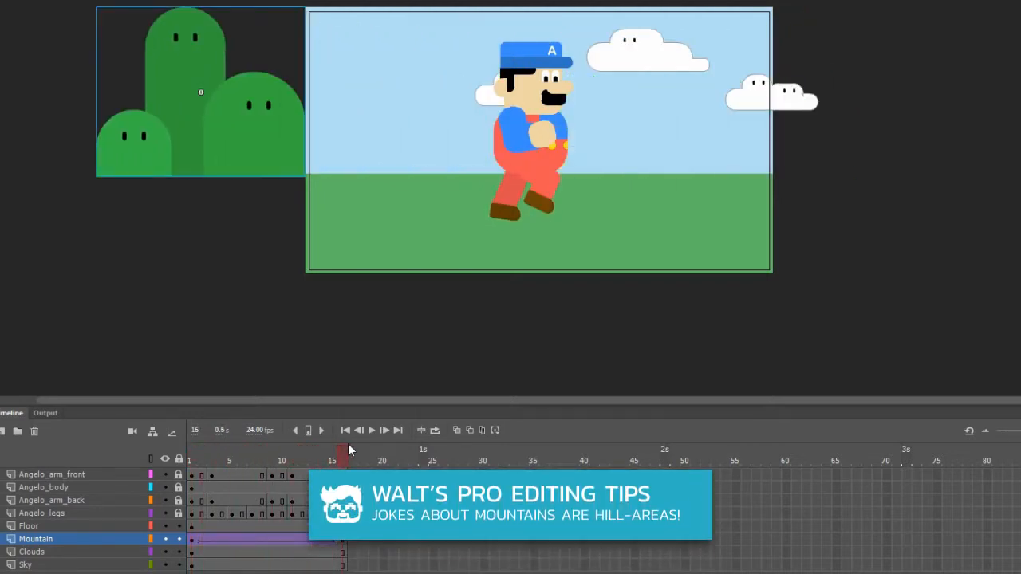
{"action": "left_click", "coordinate": [347, 444]}
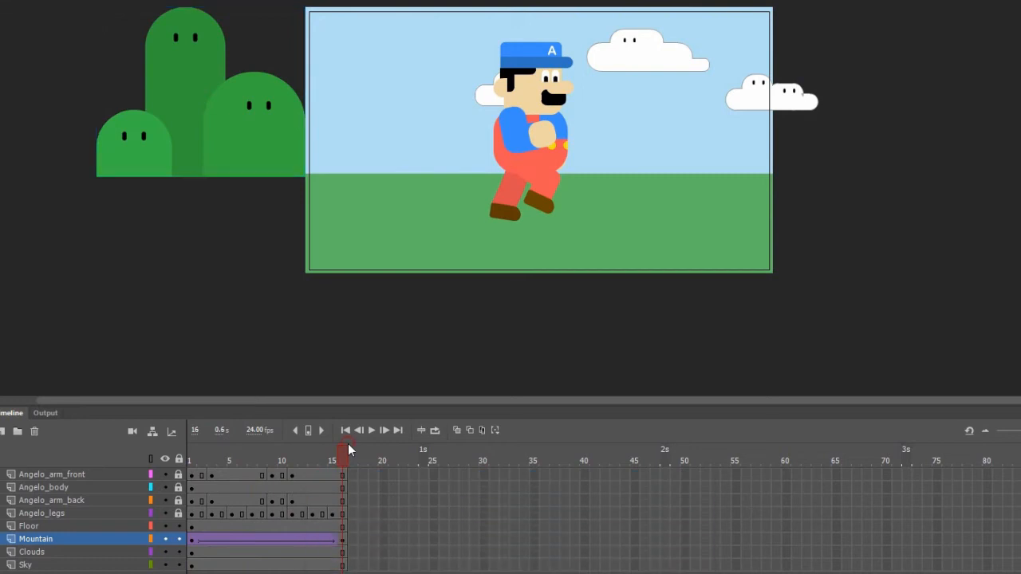
Insert a keyframe at frame 16 of the Clouds layer and move the clouds leftwards there so they all sit within the stage
{"action": "left_click", "coordinate": [627, 59]}
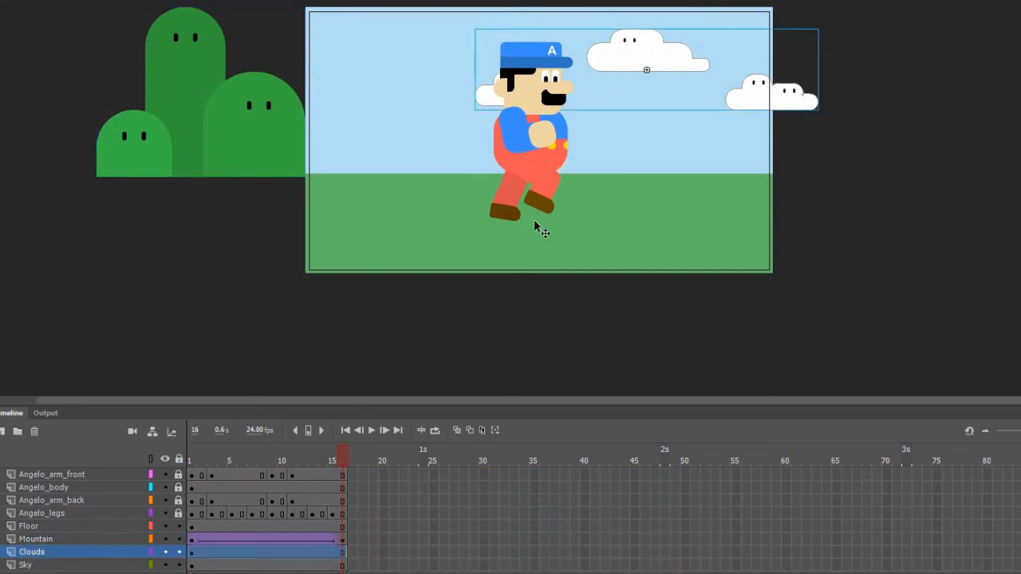
{"action": "right_click", "coordinate": [343, 554]}
{"action": "left_click", "coordinate": [343, 553]}
{"action": "right_click", "coordinate": [343, 553]}
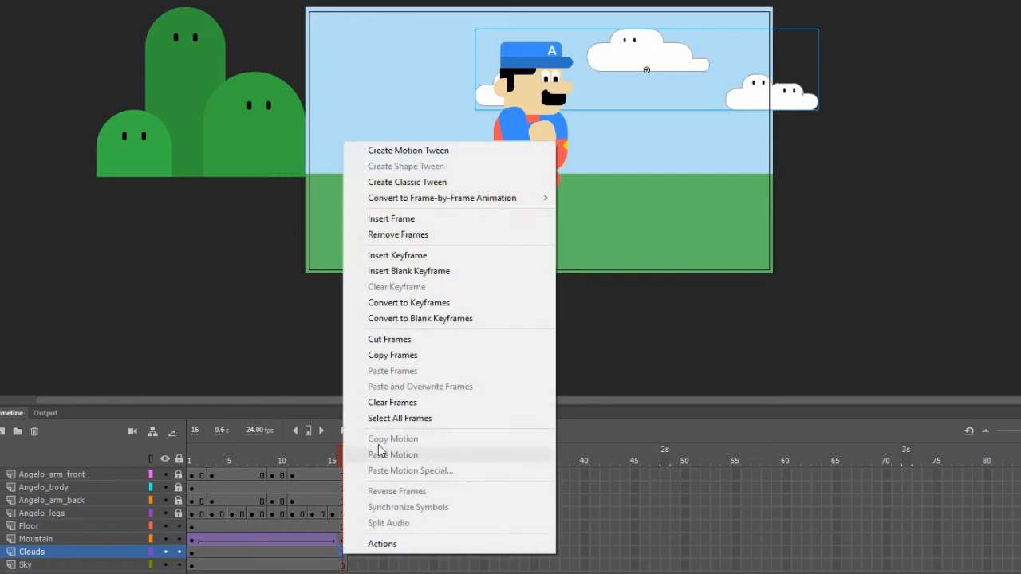
{"action": "left_click", "coordinate": [421, 271]}
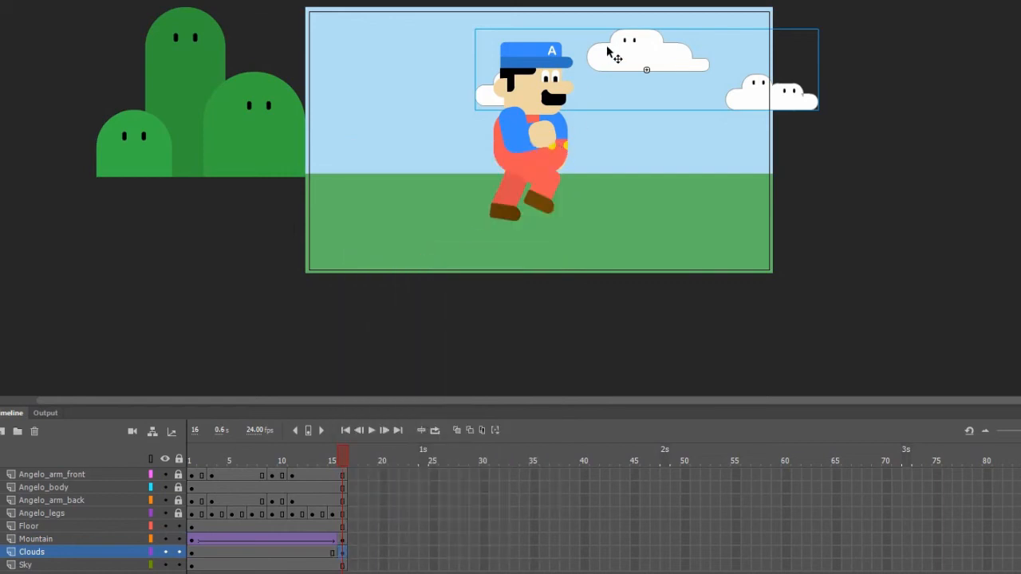
{"action": "left_click_drag", "start_coordinate": [616, 51], "coordinate": [487, 56]}
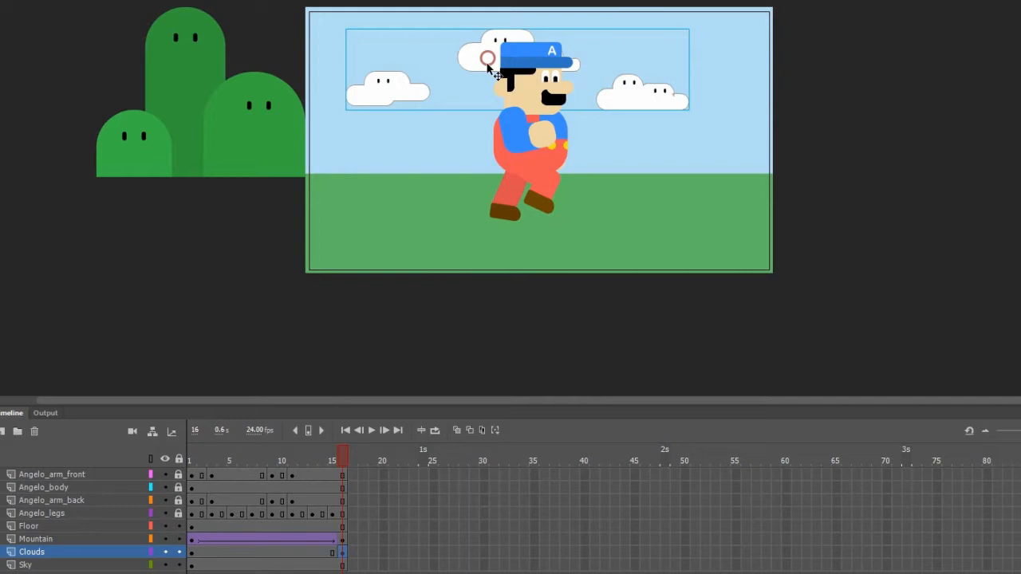
Create a classic tween on the Clouds layer between frames 1 and 16 and scrub through it
{"action": "right_click", "coordinate": [310, 551]}
{"action": "left_click", "coordinate": [383, 176]}
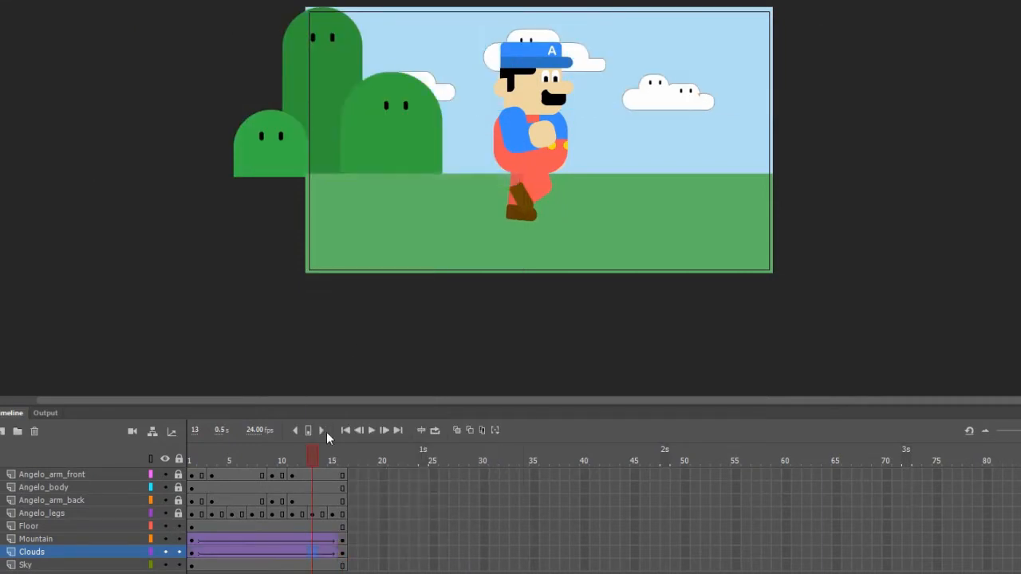
{"action": "left_click_drag", "start_coordinate": [314, 455], "coordinate": [351, 485]}
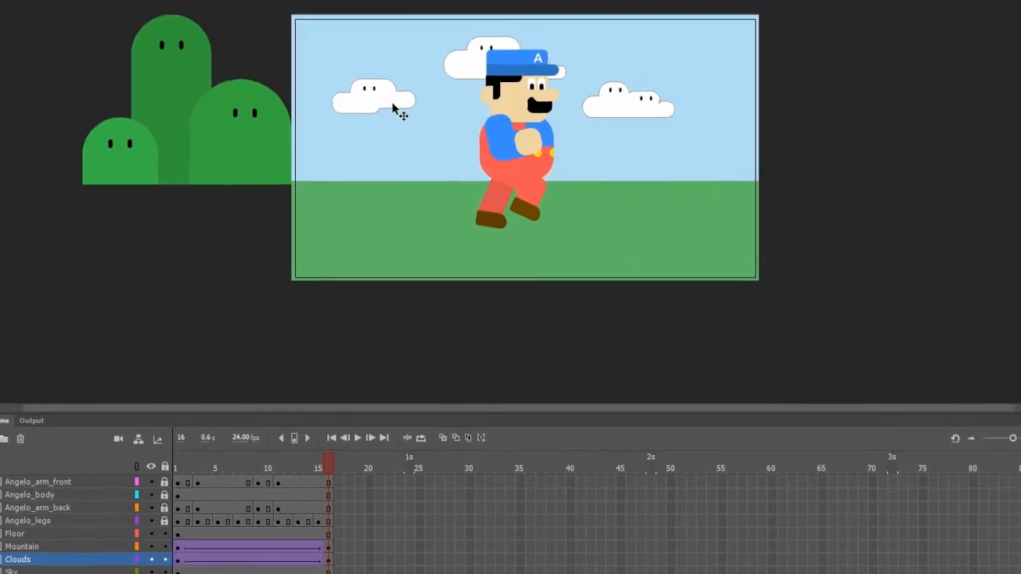
Apply an Alpha color effect of 40% to the Clouds instance at frame 16
{"action": "left_click", "coordinate": [407, 104]}
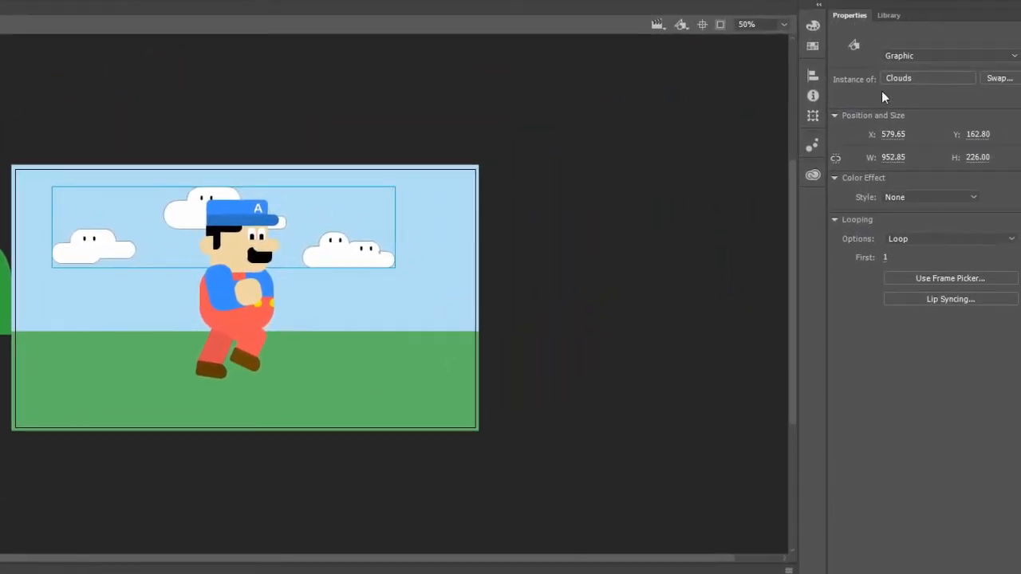
{"action": "left_click", "coordinate": [911, 195]}
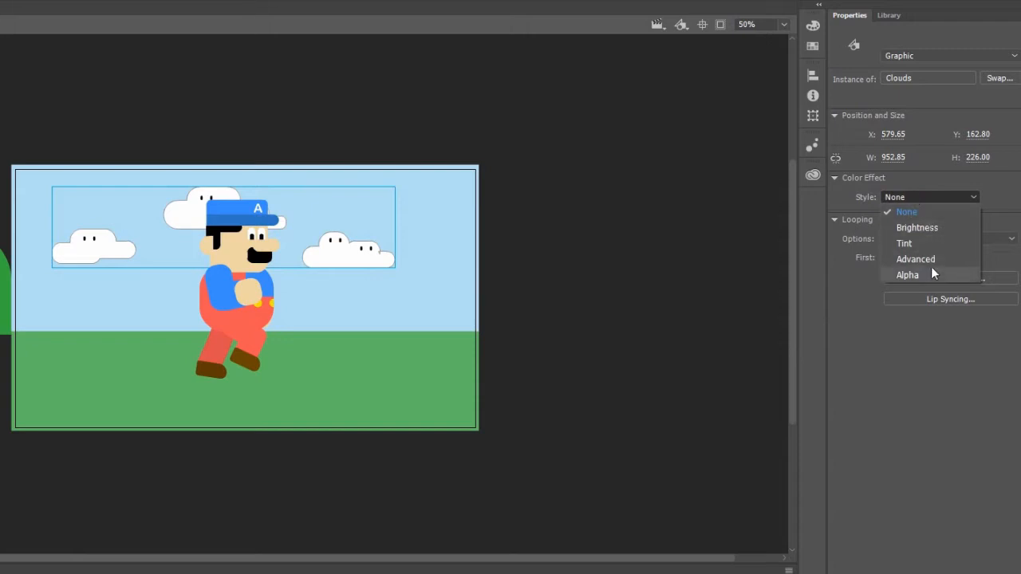
{"action": "left_click", "coordinate": [908, 274]}
{"action": "left_click", "coordinate": [996, 218]}
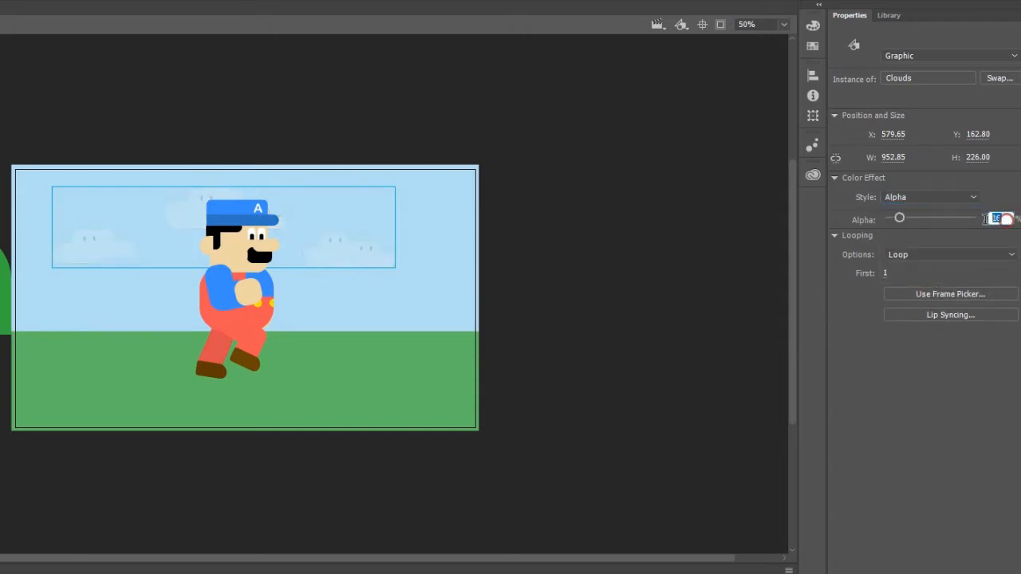
{"action": "key", "text": "Return"}
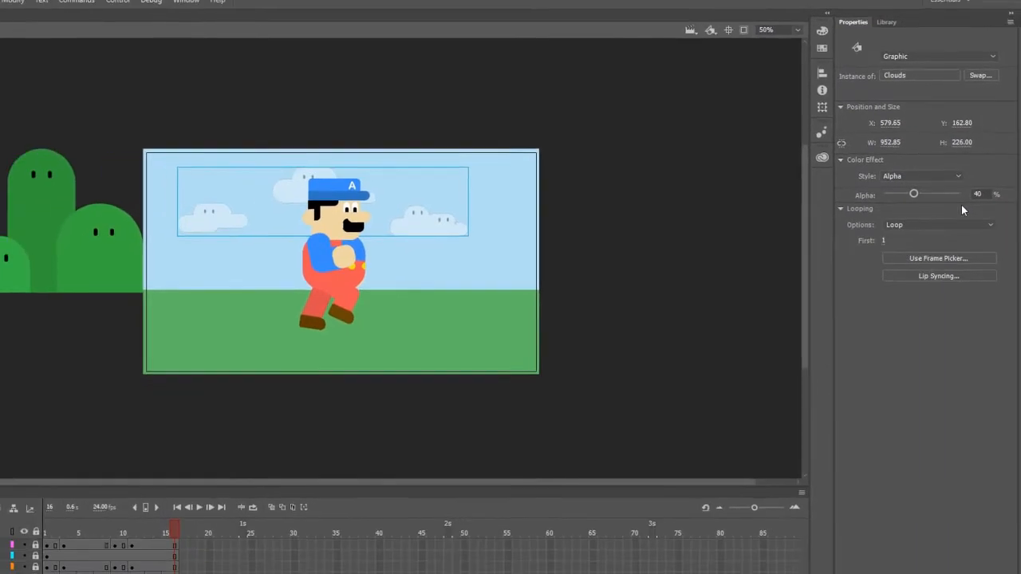
Test the movie to preview the mountain and cloud tweens, and close the preview
{"action": "left_click", "coordinate": [176, 530]}
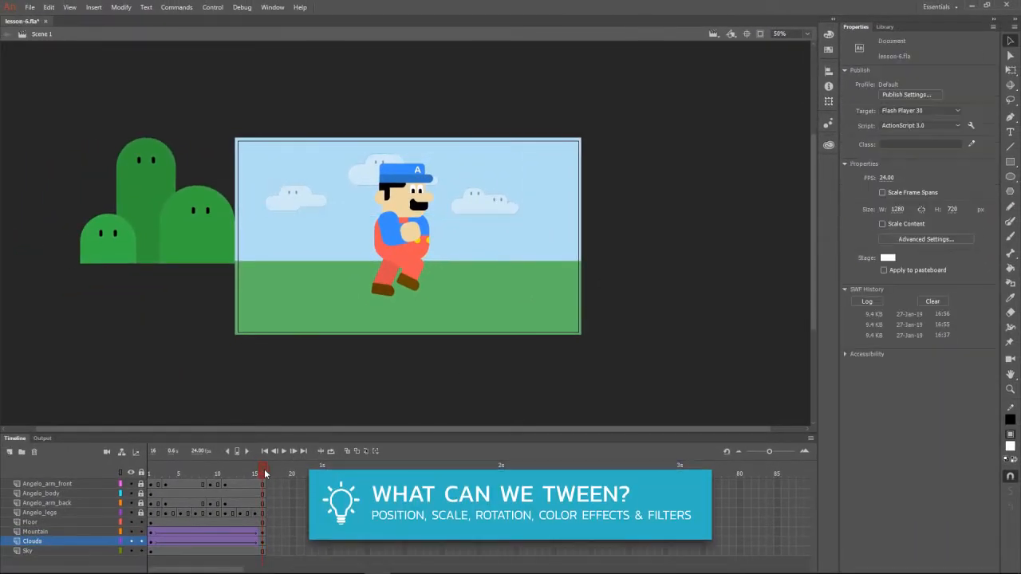
{"action": "mouse_move", "coordinate": [266, 473]}
{"action": "left_mouse_down"}
{"action": "mouse_move", "coordinate": [150, 458]}
{"action": "mouse_move", "coordinate": [261, 471]}
{"action": "left_mouse_up"}
{"action": "left_click", "coordinate": [214, 7]}
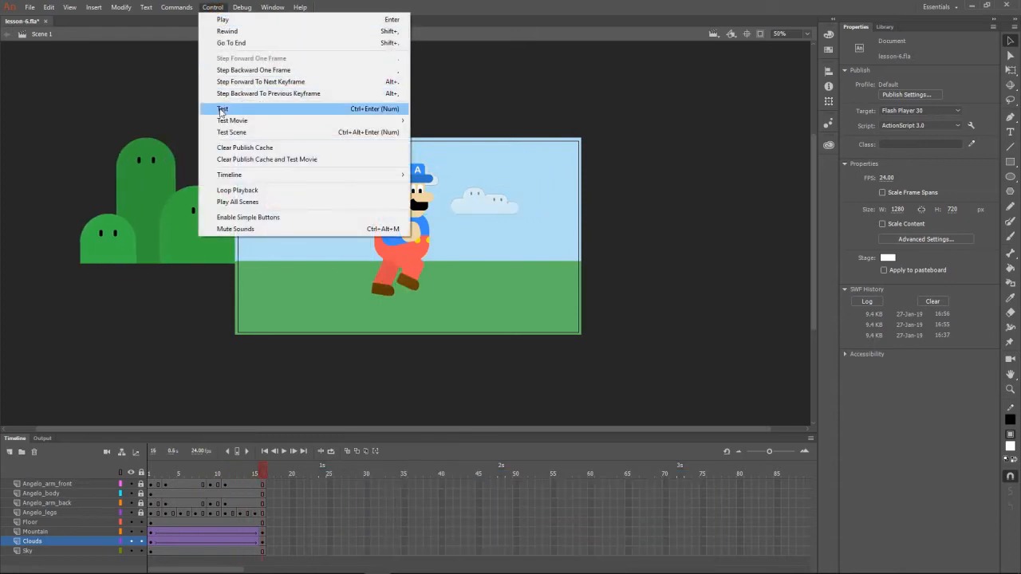
{"action": "left_click", "coordinate": [217, 105]}
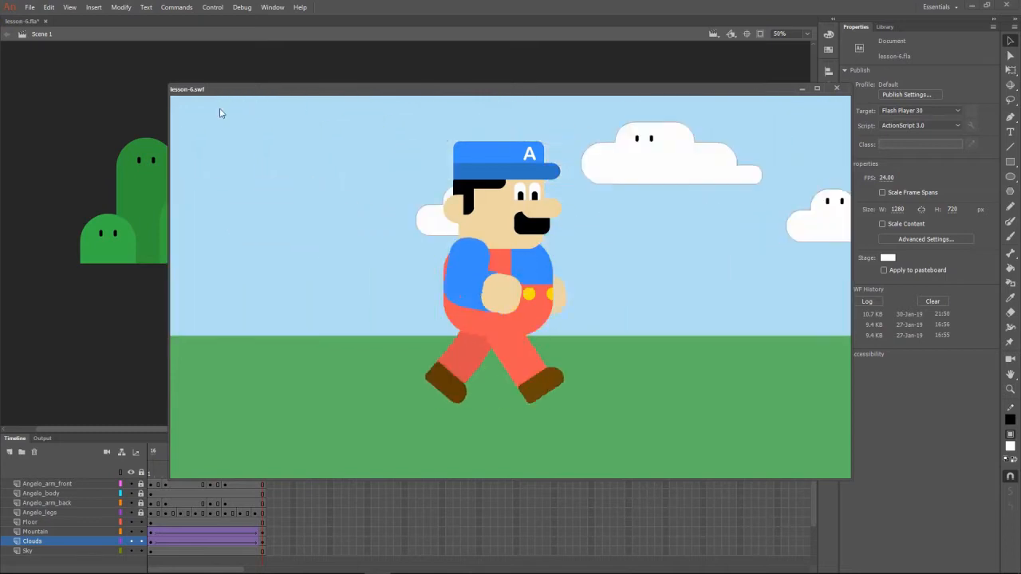
{"action": "left_click", "coordinate": [836, 88]}
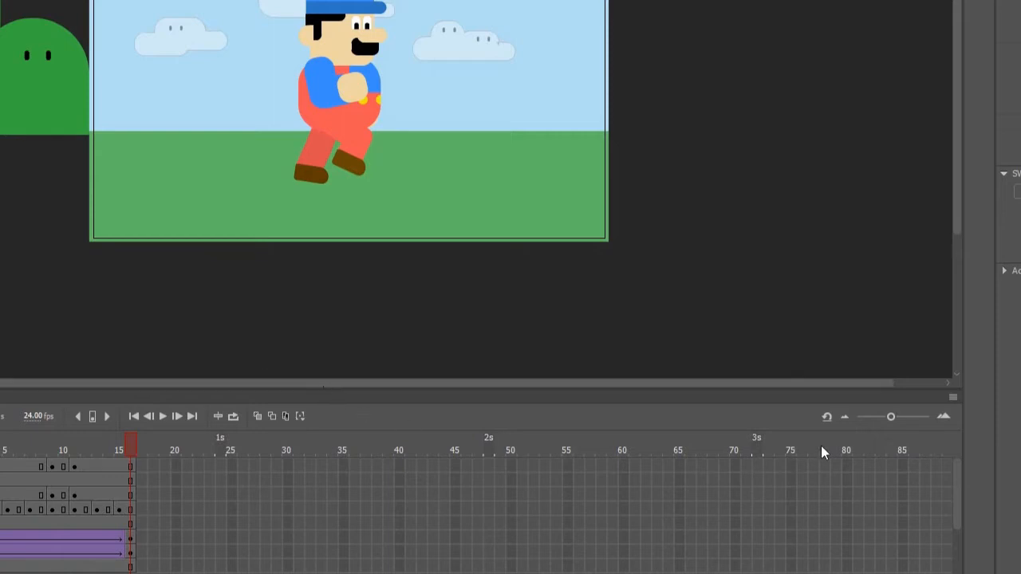
Shrink the timeline's frame view and insert frames at frame 120 on all layers to extend the scene to 5 seconds
{"action": "left_click_drag", "start_coordinate": [892, 414], "coordinate": [883, 412]}
{"action": "left_click_drag", "start_coordinate": [827, 461], "coordinate": [827, 568]}
{"action": "right_click", "coordinate": [827, 568]}
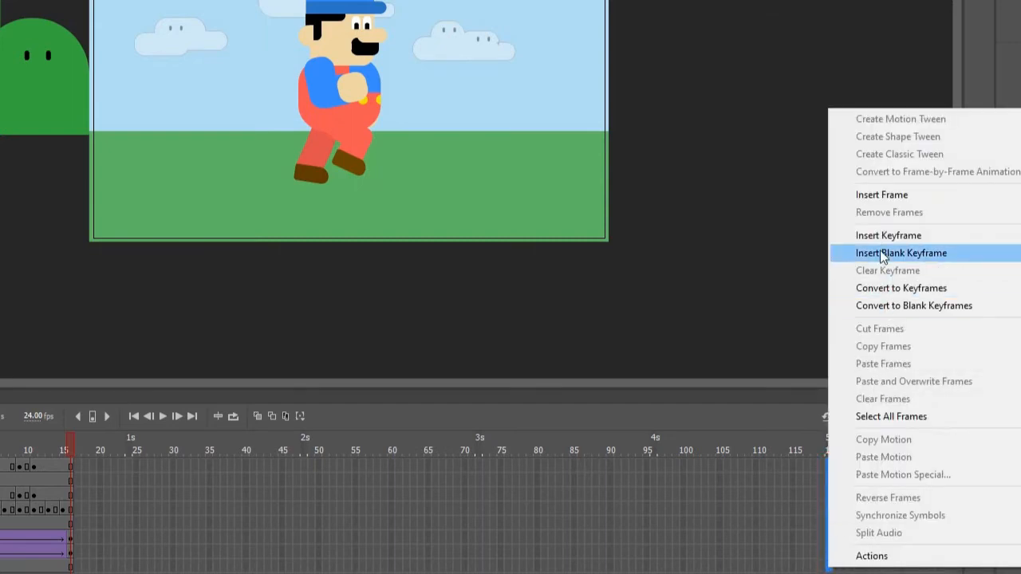
{"action": "left_click", "coordinate": [877, 195]}
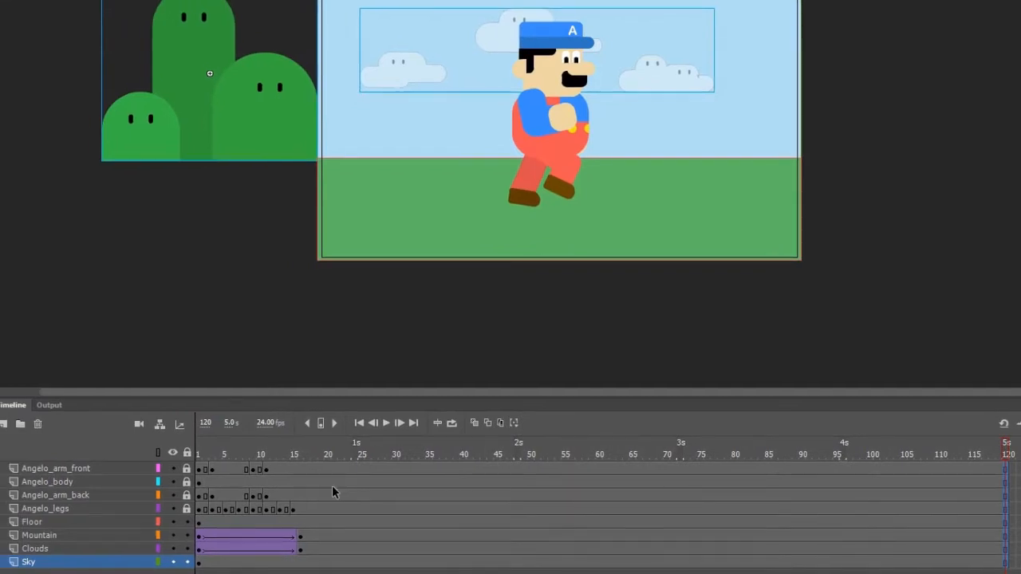
Move the end keyframes of the Mountain and Clouds tweens to frame 120 and play back the slower motion
{"action": "left_click_drag", "start_coordinate": [300, 536], "coordinate": [1007, 536]}
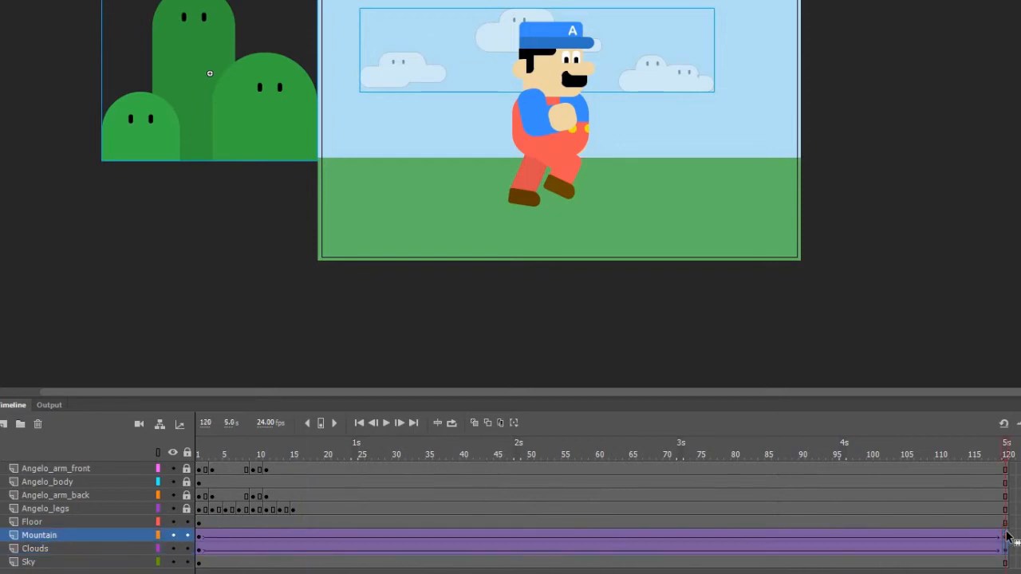
{"action": "left_click_drag", "start_coordinate": [213, 456], "coordinate": [191, 452]}
{"action": "left_click", "coordinate": [371, 429]}
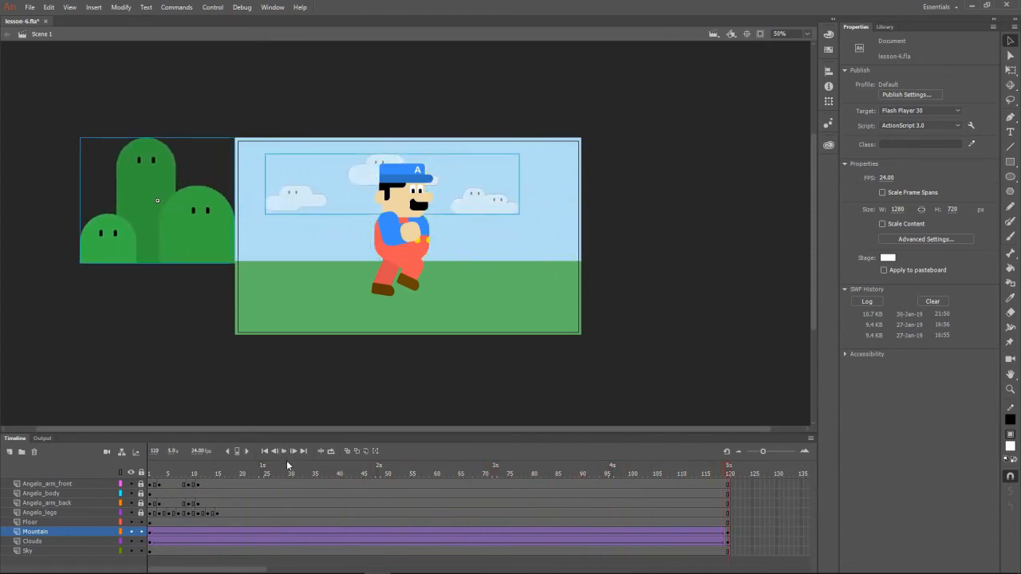
{"action": "left_click", "coordinate": [283, 452]}
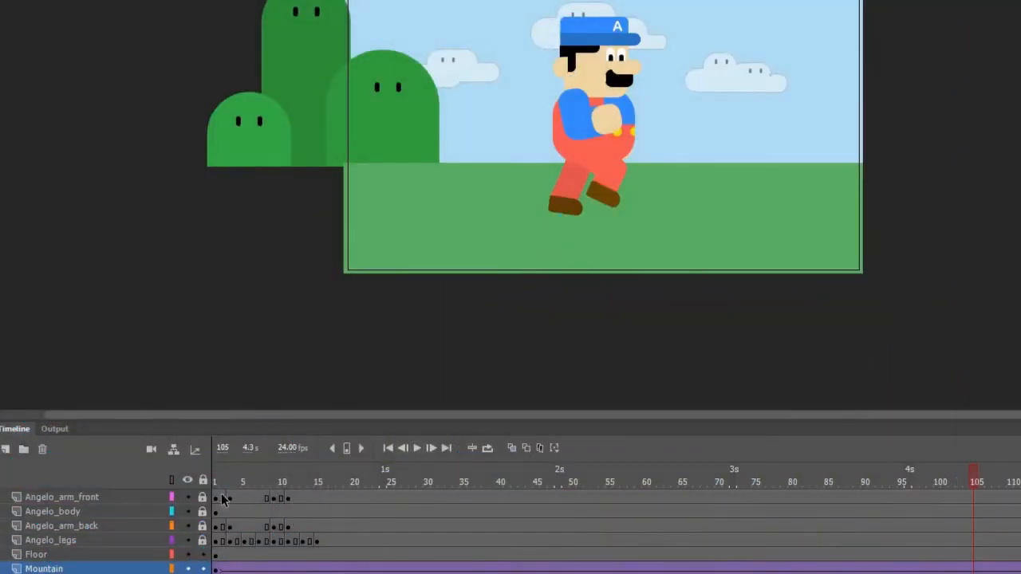
Copy frames 1 to 16 of the four Angelo layers, from Angelo_arm_front down to Angelo_legs
{"action": "left_click_drag", "start_coordinate": [218, 497], "coordinate": [322, 538]}
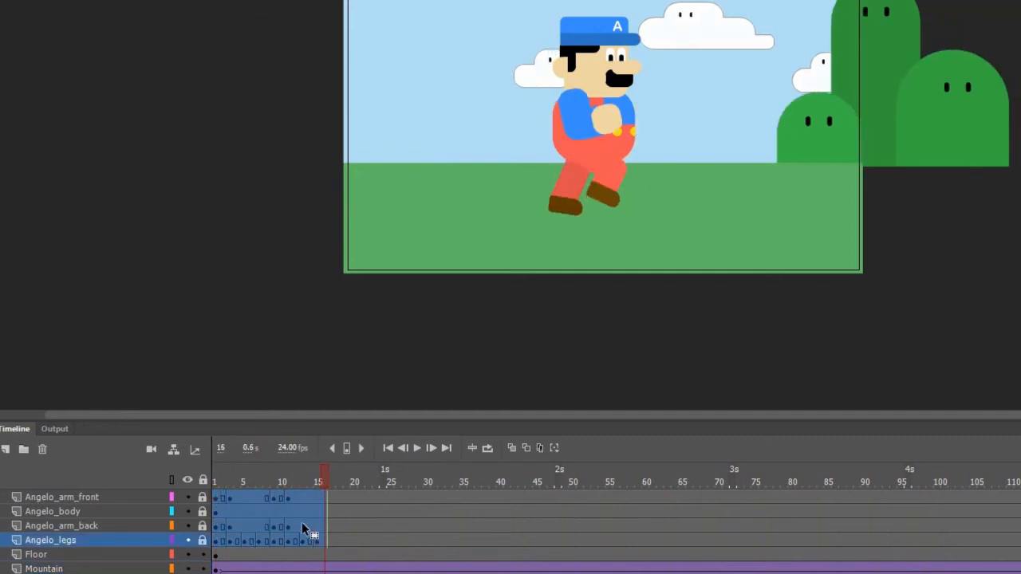
{"action": "right_click", "coordinate": [294, 514]}
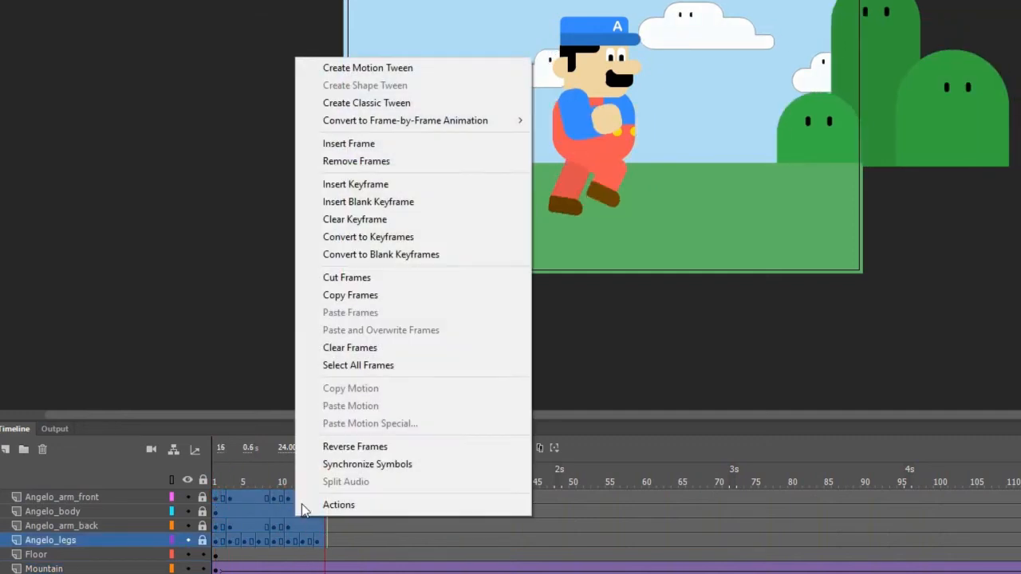
{"action": "left_click", "coordinate": [370, 296]}
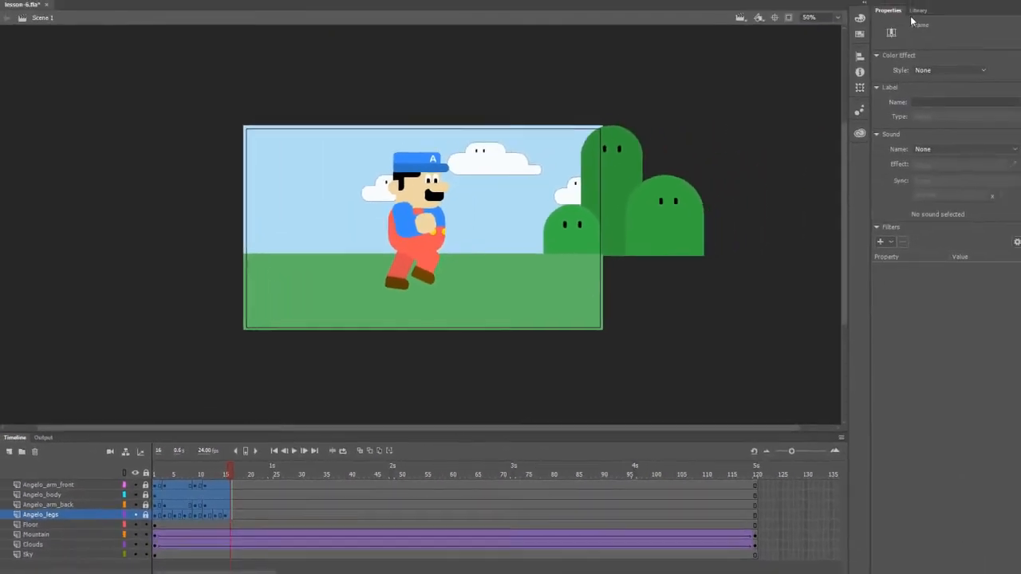
Create a new Movie Clip symbol named Angelo_walk in the library
{"action": "left_click", "coordinate": [883, 28]}
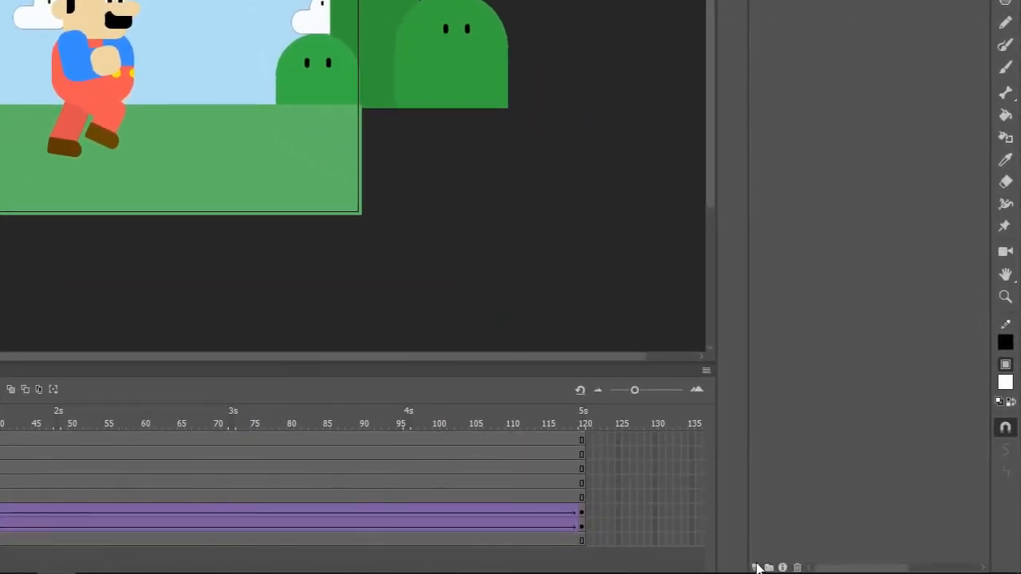
{"action": "left_click", "coordinate": [755, 567]}
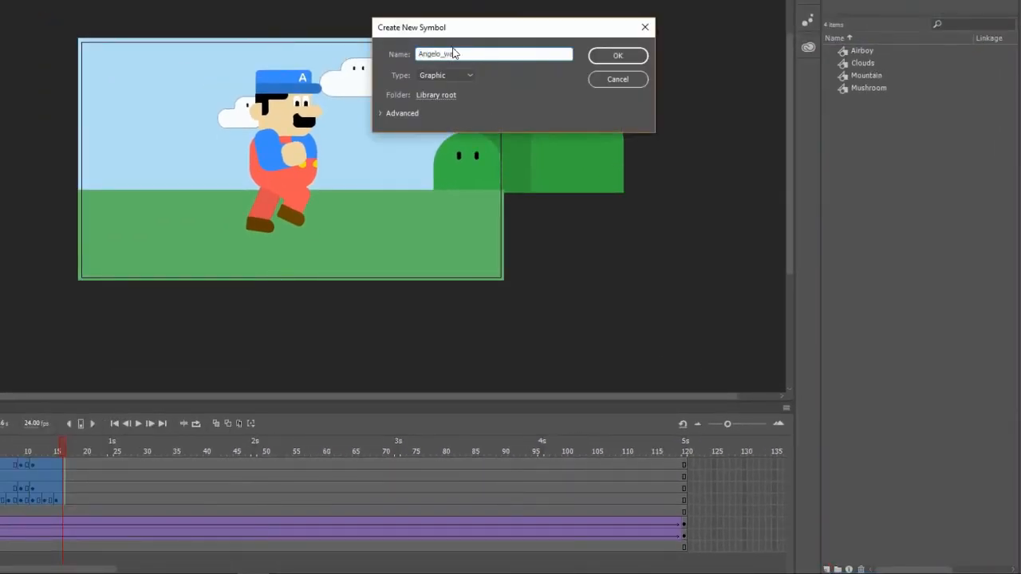
{"action": "left_click", "coordinate": [468, 80]}
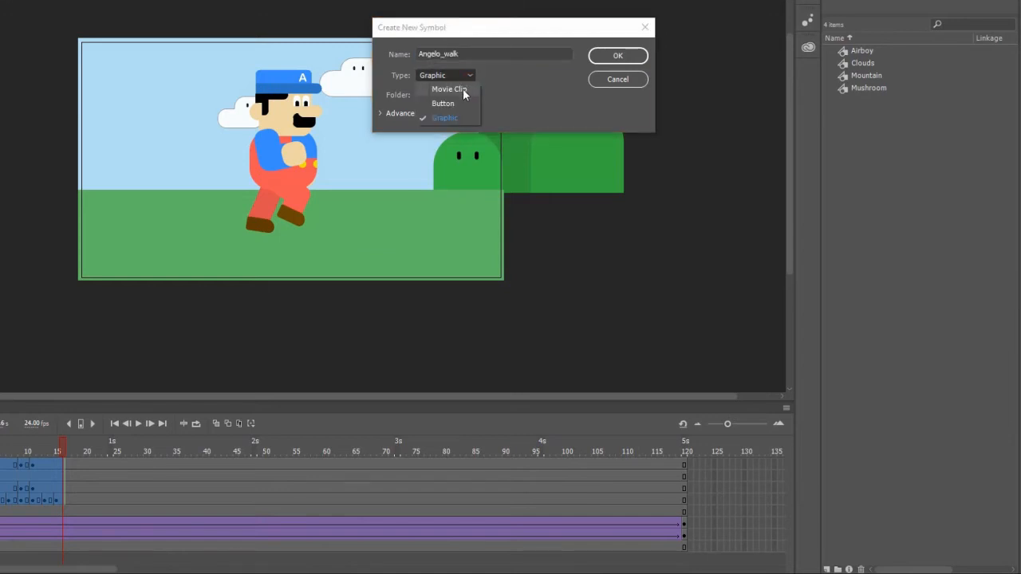
{"action": "left_click", "coordinate": [463, 90]}
{"action": "left_click", "coordinate": [612, 61]}
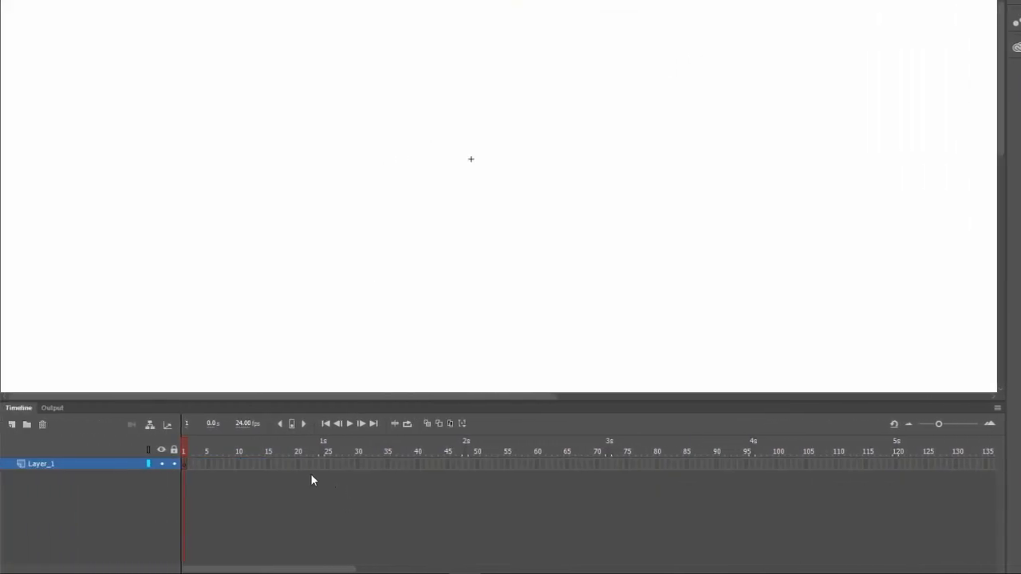
Paste the copied walk-cycle frames at frame 1 of the Angelo_walk symbol and scrub through them
{"action": "right_click", "coordinate": [184, 468]}
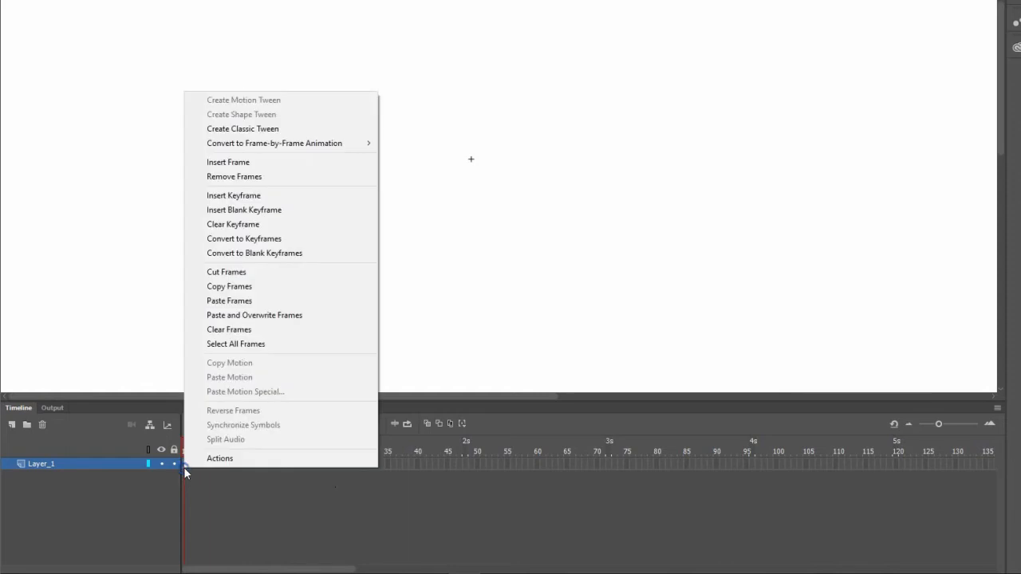
{"action": "left_click", "coordinate": [230, 300]}
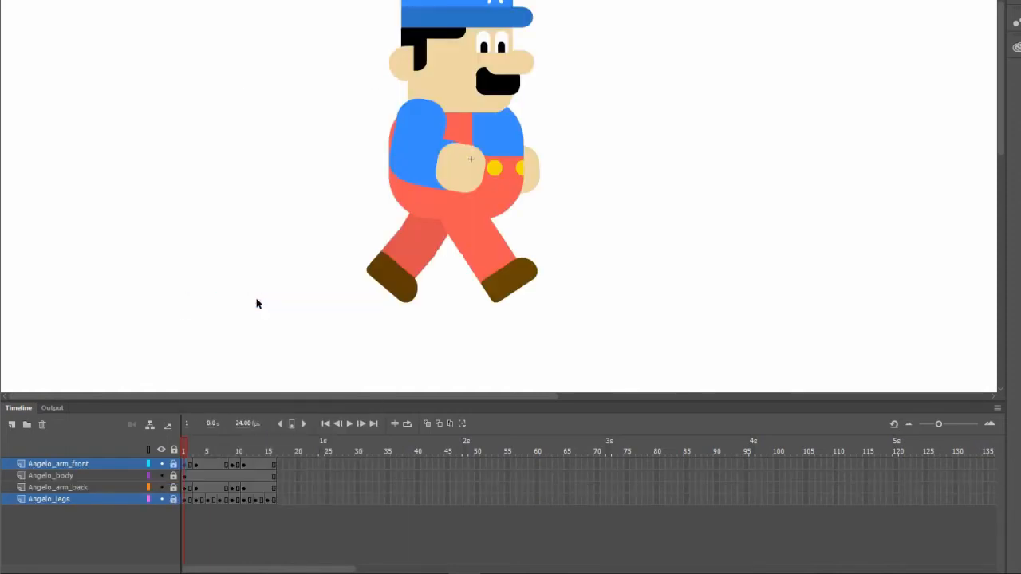
{"action": "left_click_drag", "start_coordinate": [186, 446], "coordinate": [162, 468]}
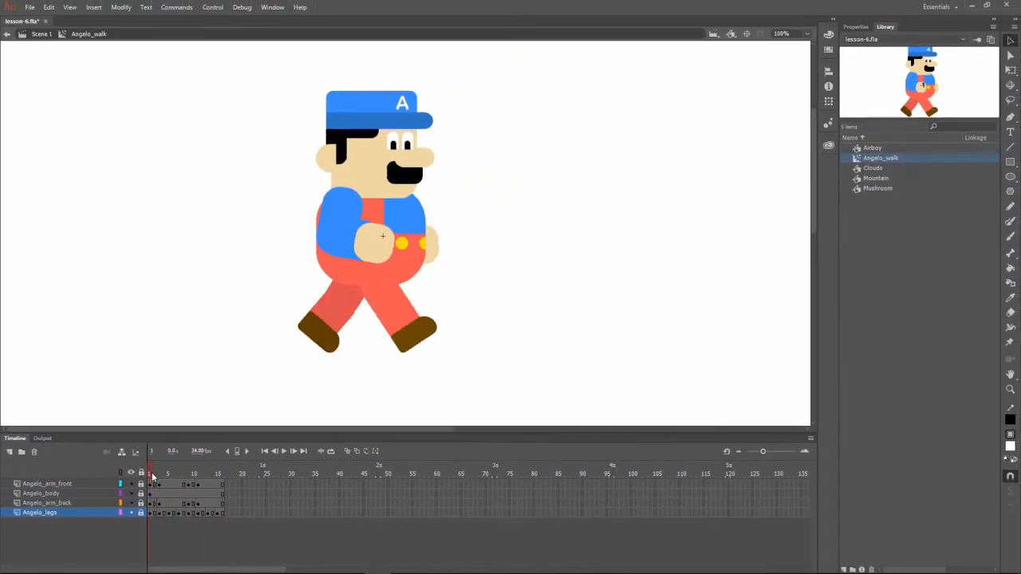
Return to Scene 1 and preview the Angelo_walk symbol in the library
{"action": "left_click", "coordinate": [32, 35]}
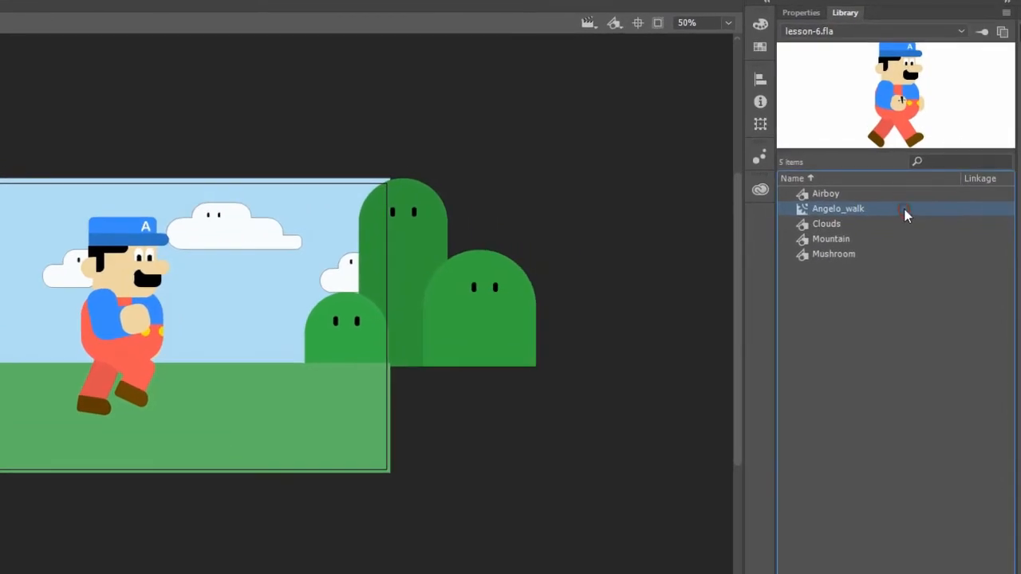
{"action": "left_click", "coordinate": [898, 217]}
{"action": "left_click", "coordinate": [903, 209]}
{"action": "left_click", "coordinate": [1009, 49]}
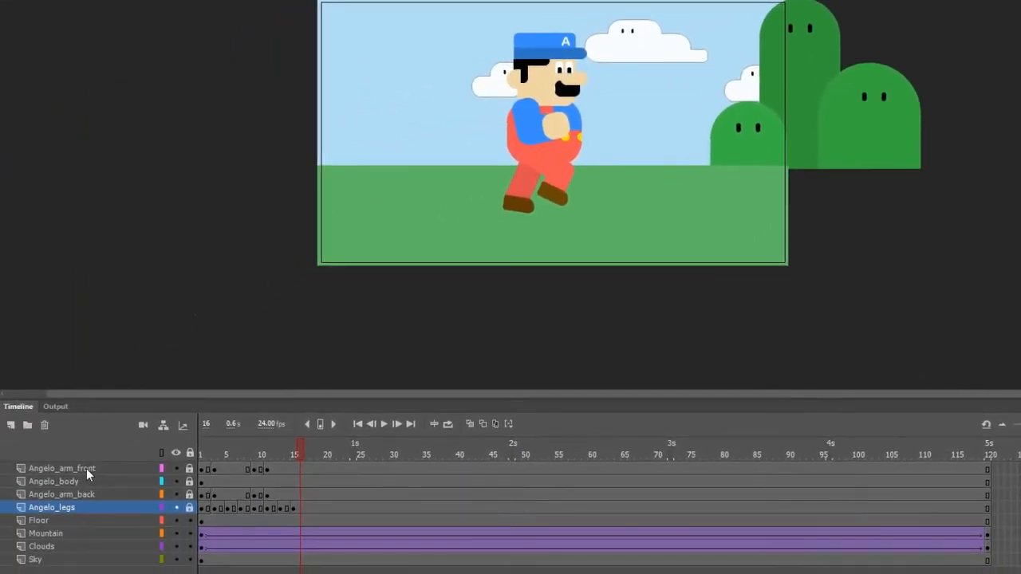
Delete the four original Angelo layers, from Angelo_arm_front down to Angelo_legs, from Scene 1
{"action": "left_click", "coordinate": [86, 469]}
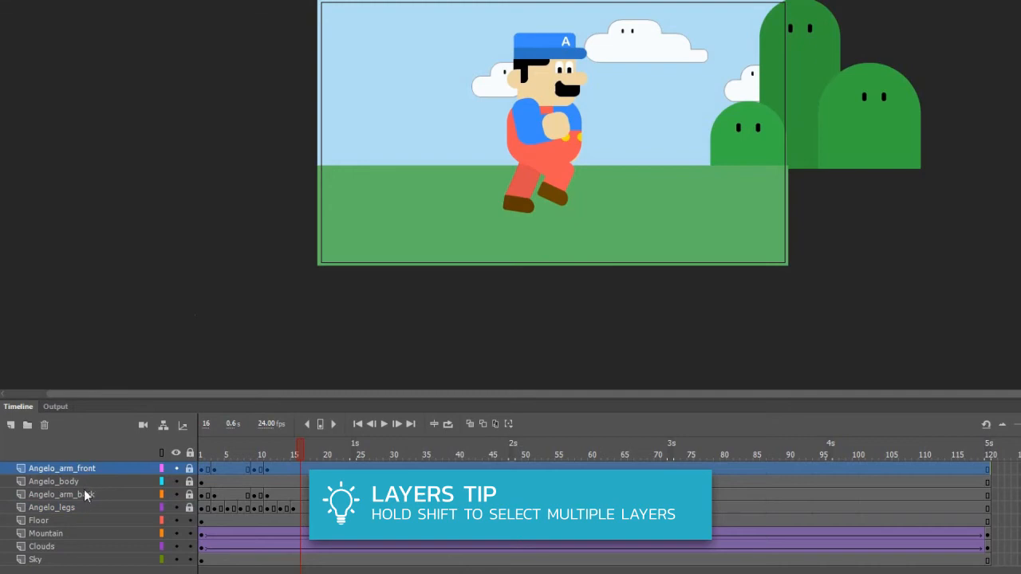
{"action": "left_click", "coordinate": [83, 507], "text": "shift"}
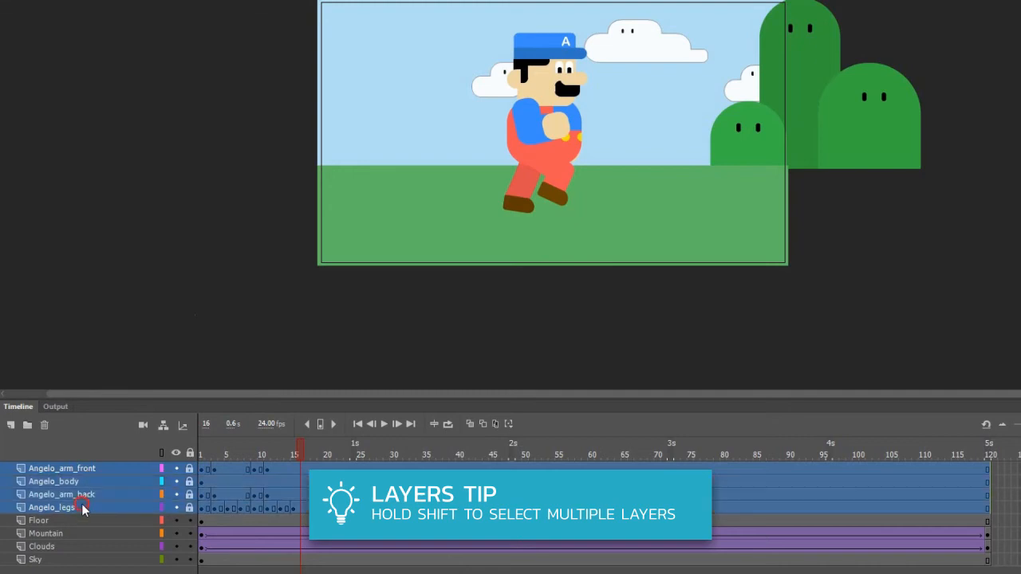
{"action": "left_click", "coordinate": [45, 426]}
Add a layer named Angelo above Floor and place an Angelo_walk instance near the middle of the stage at frame 1
{"action": "left_click", "coordinate": [10, 426]}
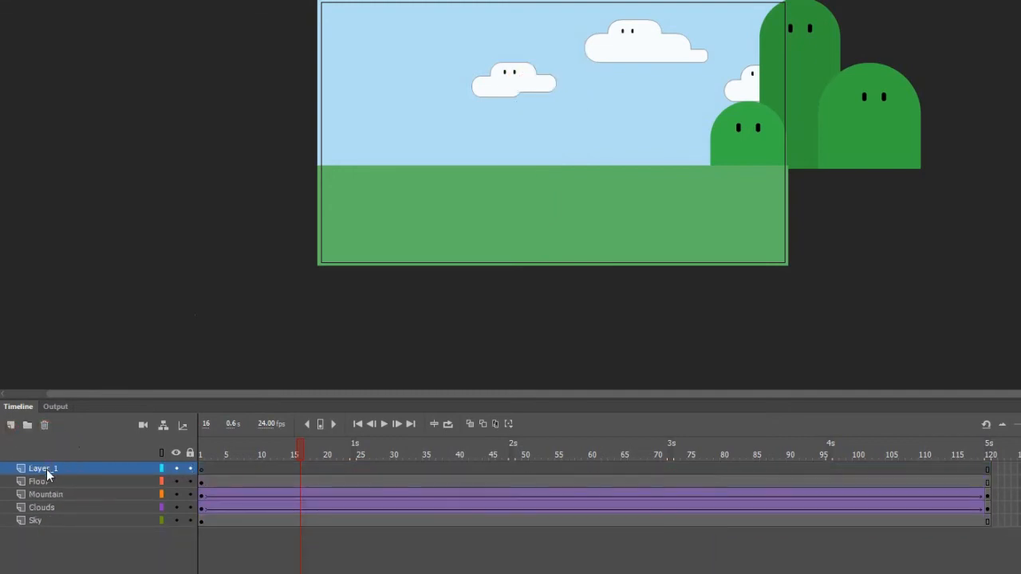
{"action": "double_click", "coordinate": [46, 469]}
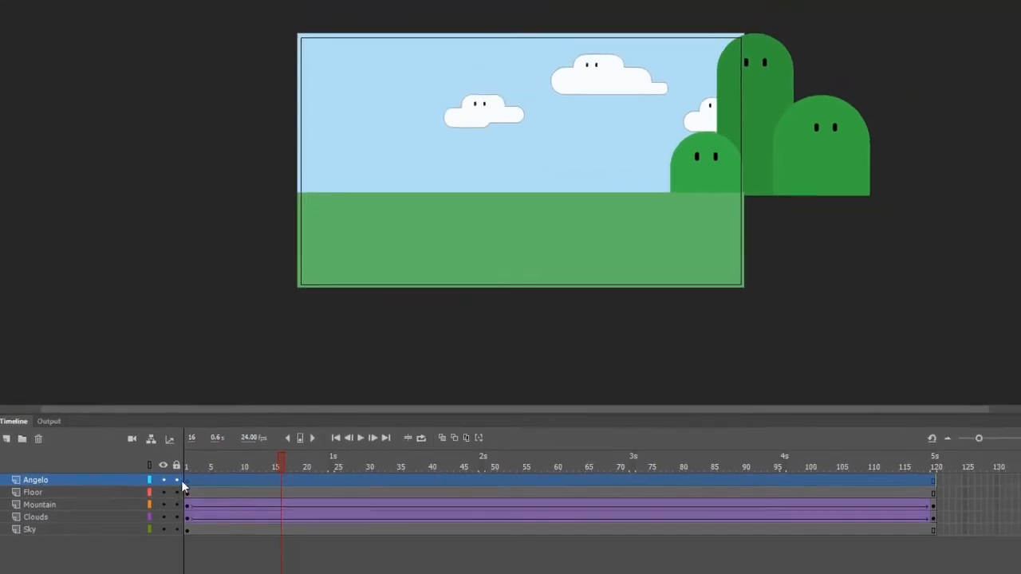
{"action": "left_click", "coordinate": [201, 469]}
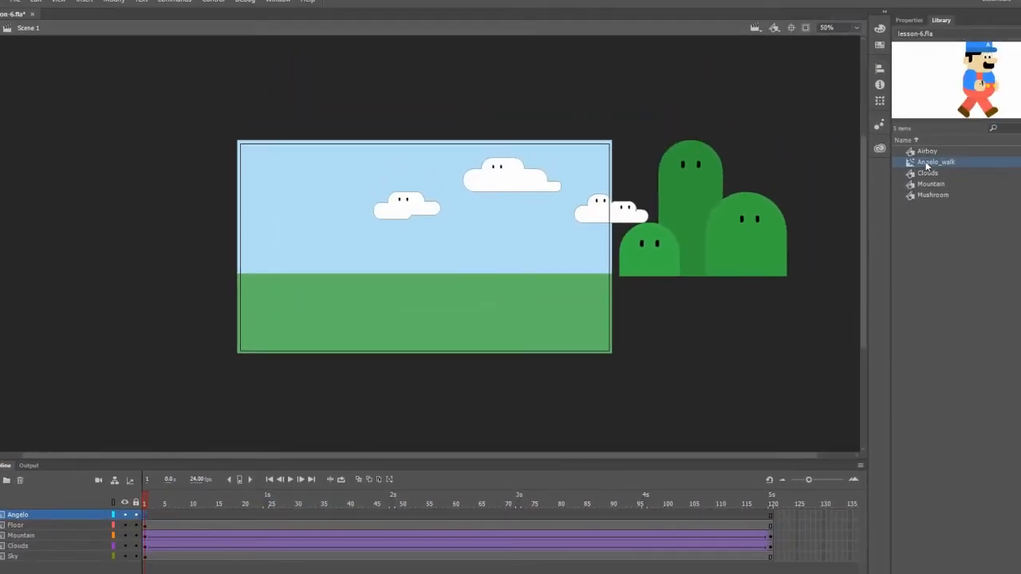
{"action": "left_click_drag", "start_coordinate": [428, 255], "coordinate": [421, 253]}
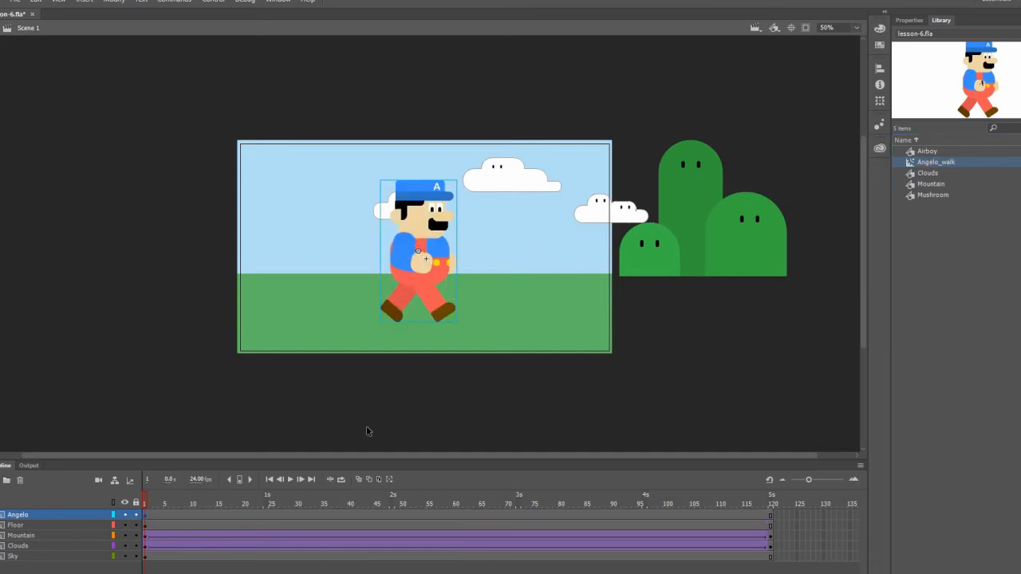
Test the movie to preview the nested walk cycle against the moving background, and close the preview
{"action": "mouse_move", "coordinate": [146, 507]}
{"action": "left_mouse_down"}
{"action": "mouse_move", "coordinate": [463, 506]}
{"action": "mouse_move", "coordinate": [145, 518]}
{"action": "left_mouse_up"}
{"action": "left_click", "coordinate": [211, 7]}
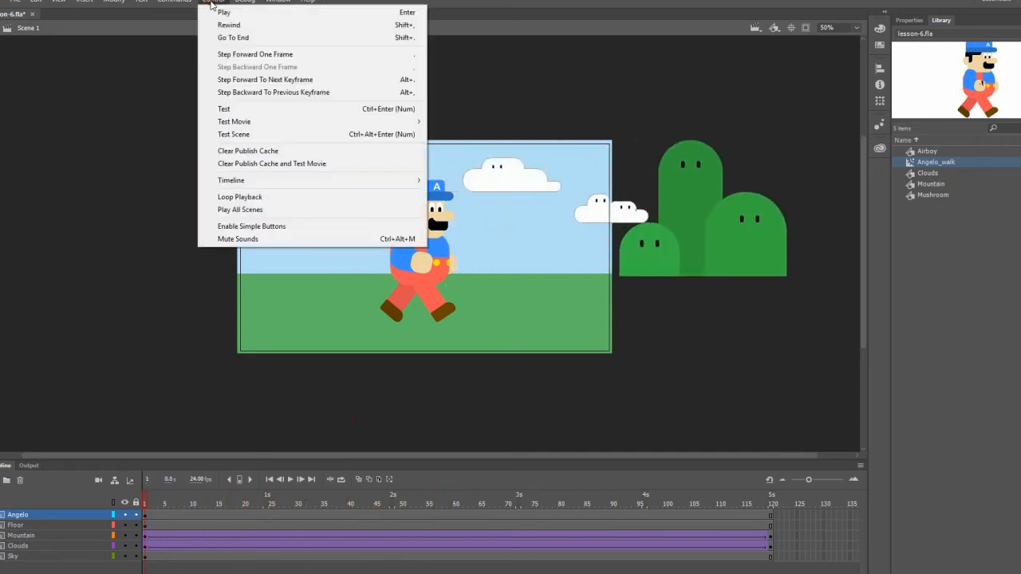
{"action": "left_click", "coordinate": [228, 110]}
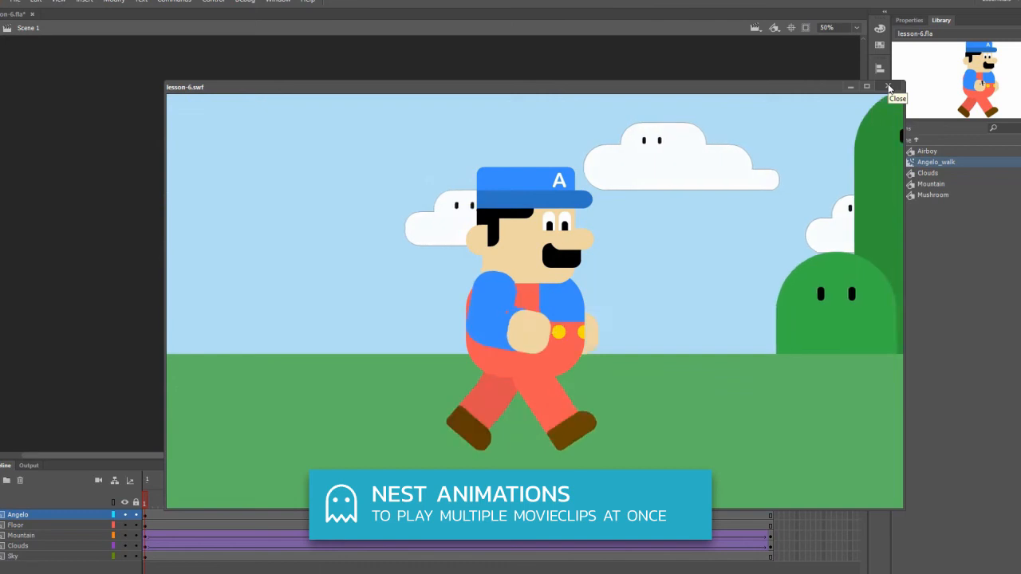
{"action": "left_click", "coordinate": [889, 86]}
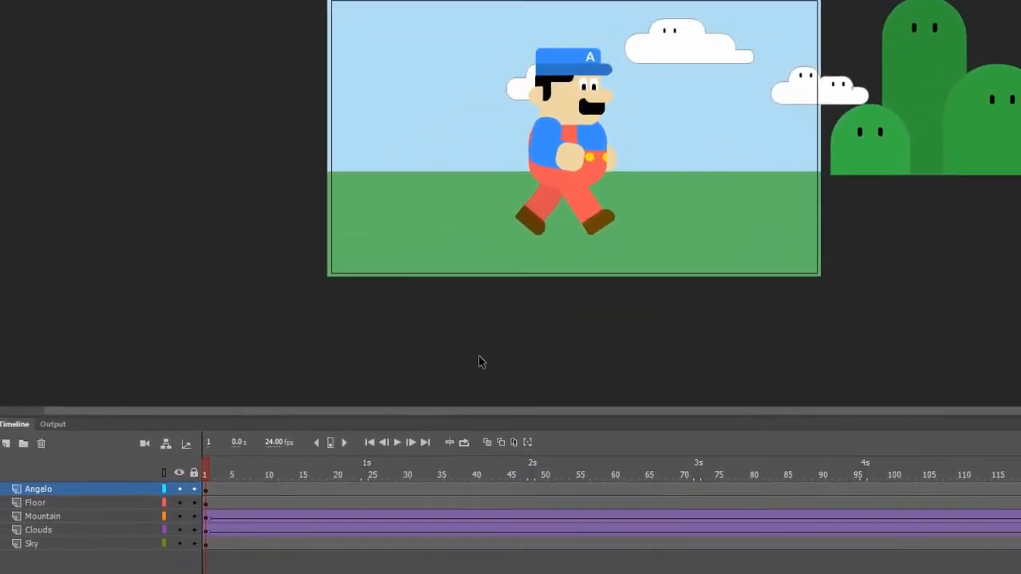
Convert the artwork on the Sky layer to a Graphic symbol named Sky
{"action": "left_click", "coordinate": [152, 541]}
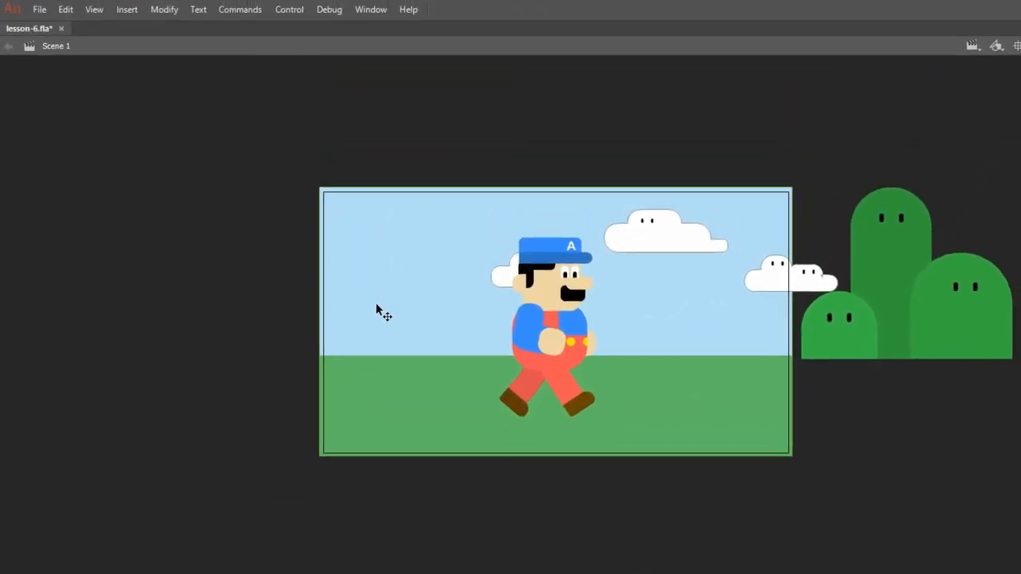
{"action": "left_click", "coordinate": [164, 9]}
{"action": "left_click", "coordinate": [186, 44]}
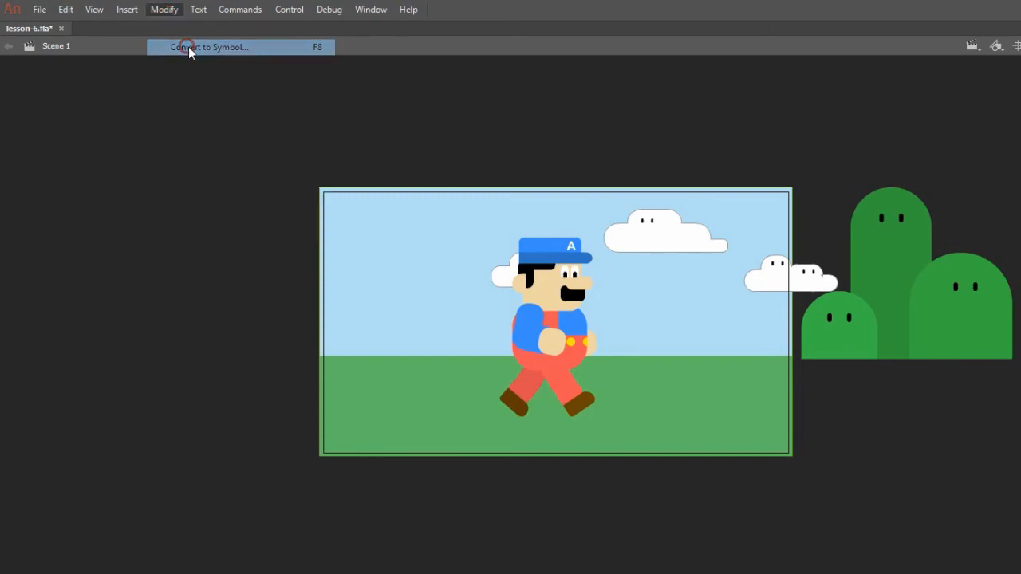
{"action": "left_click", "coordinate": [746, 230]}
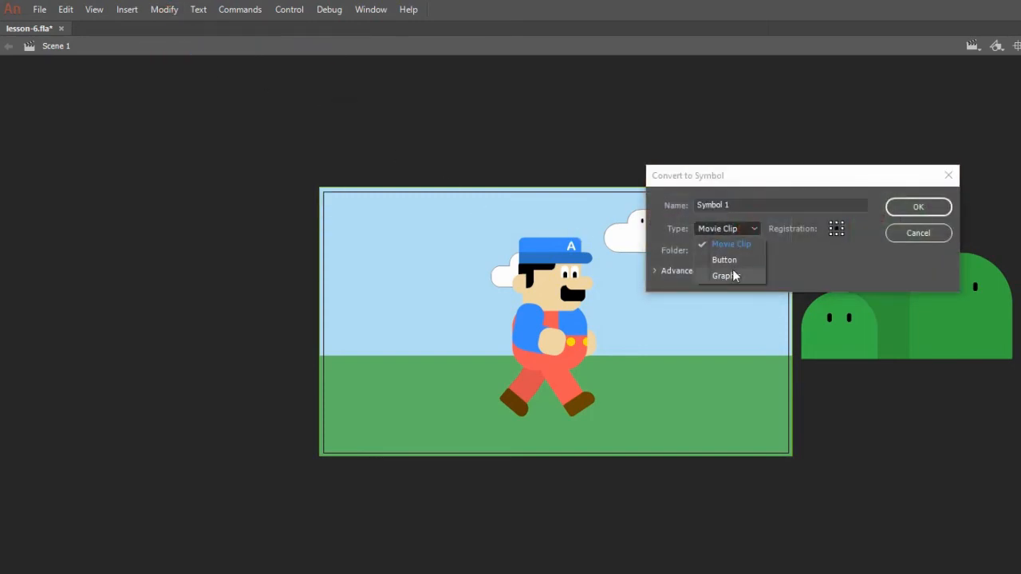
{"action": "left_click", "coordinate": [735, 275]}
{"action": "left_click", "coordinate": [743, 205]}
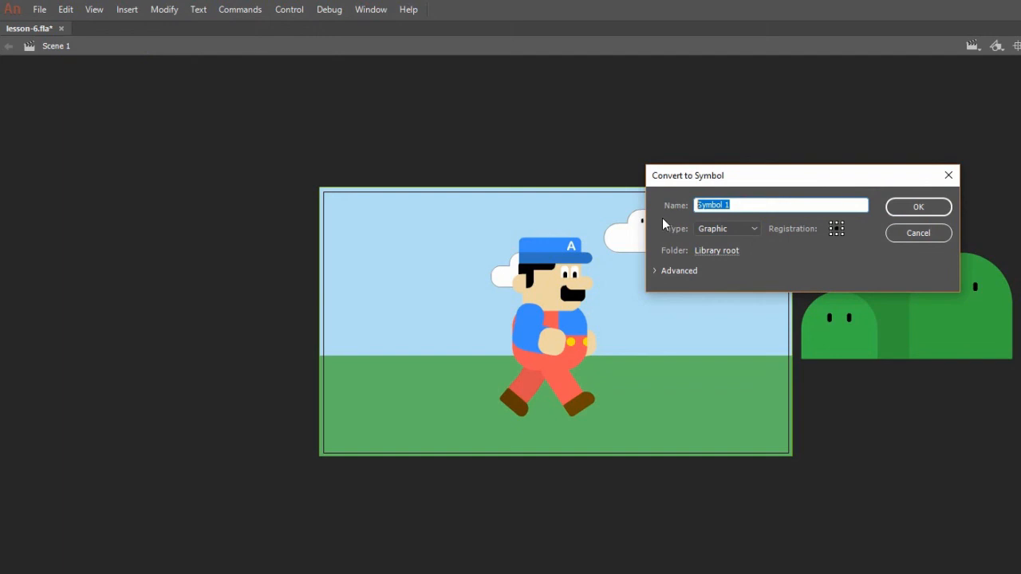
{"action": "type", "text": "Sky"}
{"action": "left_click", "coordinate": [898, 210]}
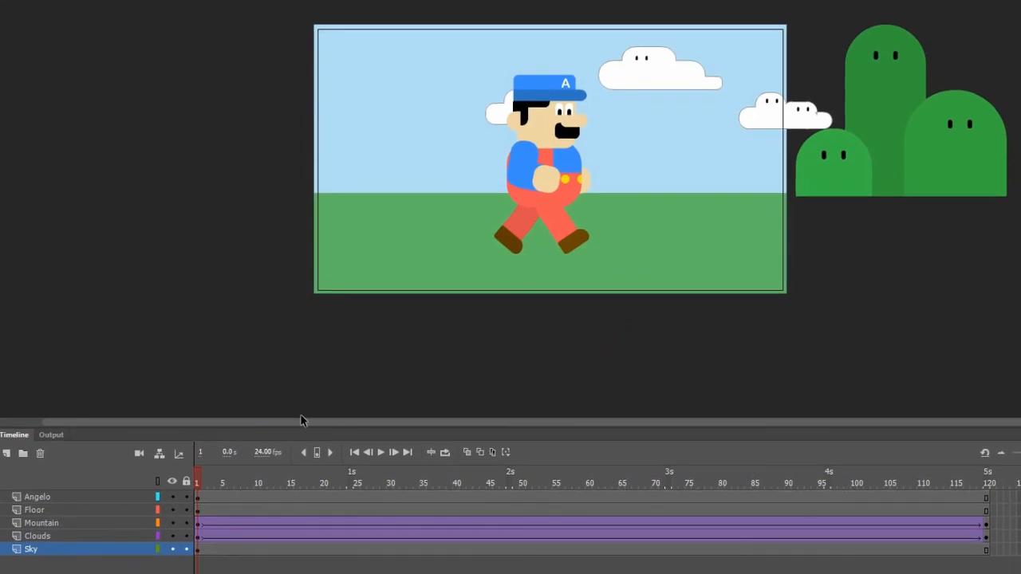
Insert a keyframe at frame 120 on the Sky layer and tint its Sky instance dark blue #000033 at 100%
{"action": "right_click", "coordinate": [987, 551]}
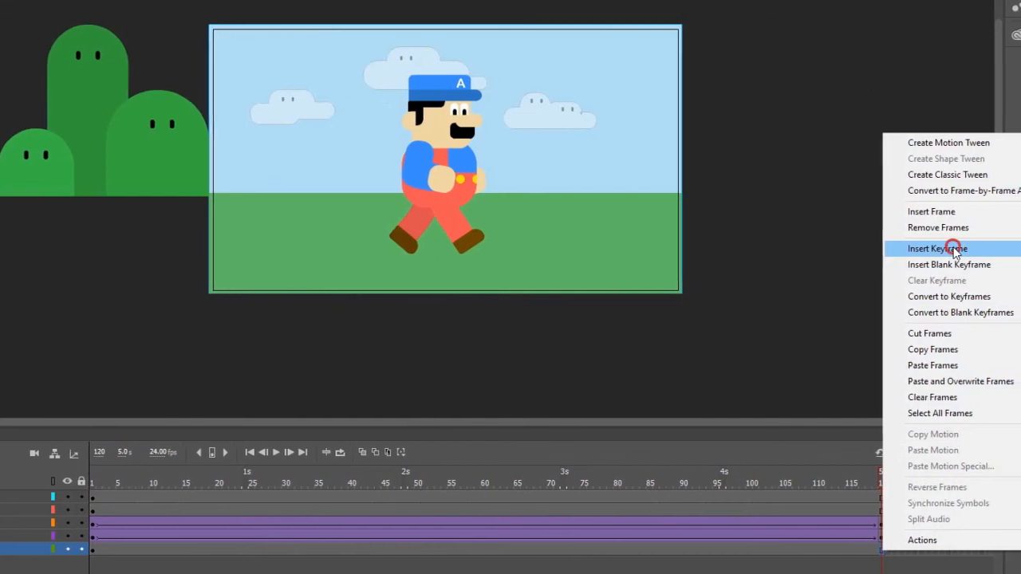
{"action": "left_click", "coordinate": [950, 251]}
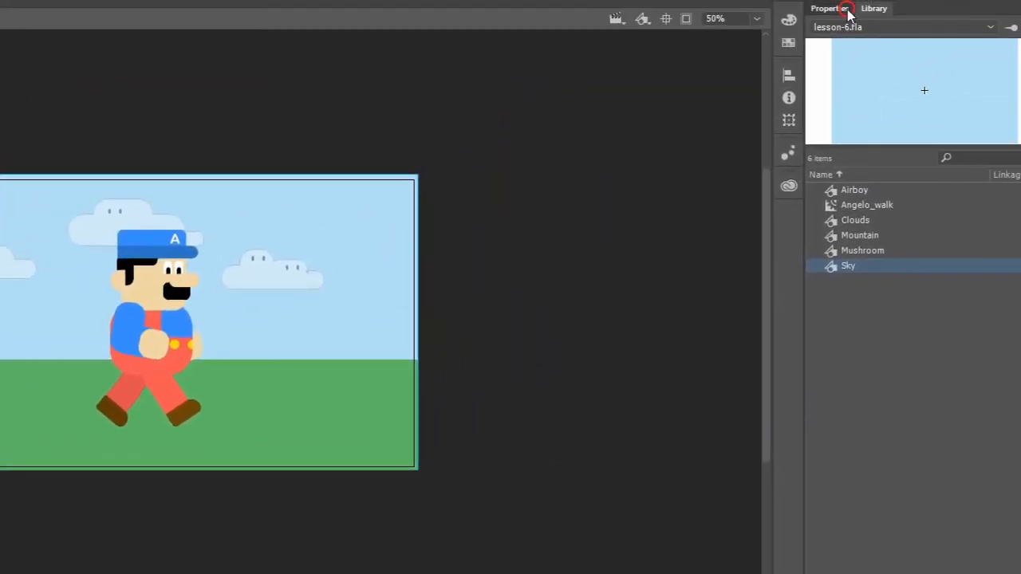
{"action": "left_click", "coordinate": [829, 9]}
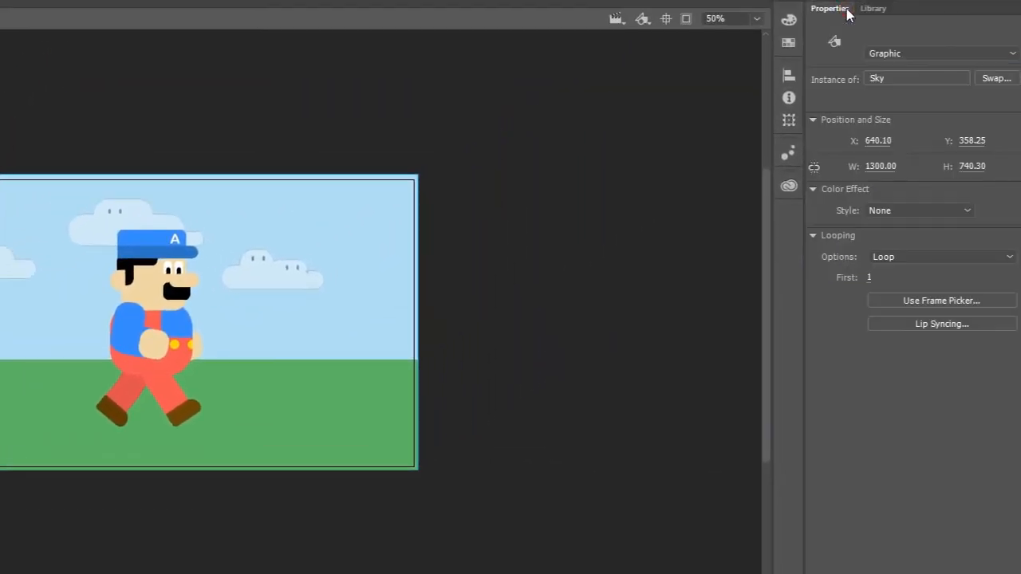
{"action": "left_click", "coordinate": [888, 209]}
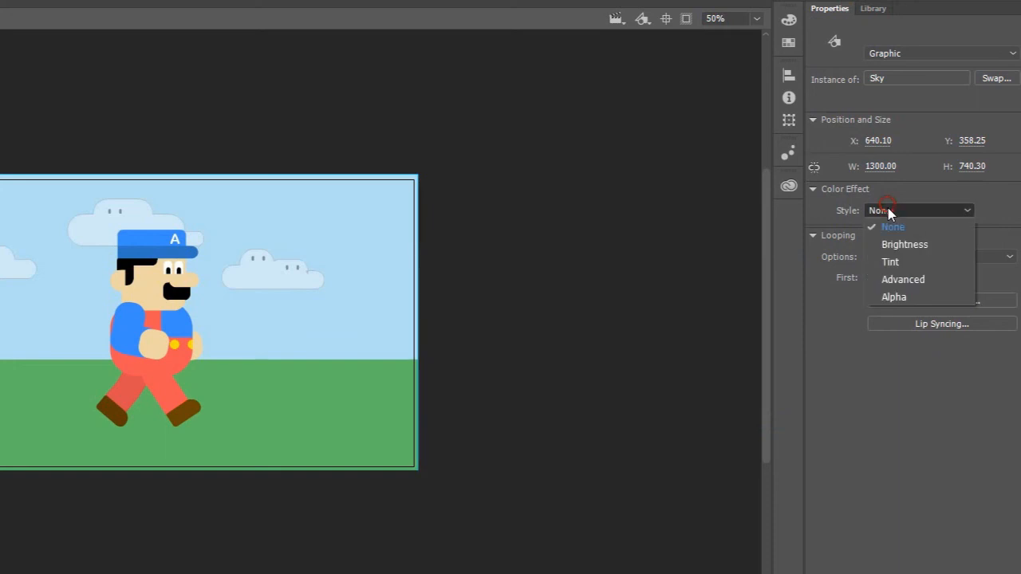
{"action": "left_click", "coordinate": [892, 262]}
{"action": "left_click", "coordinate": [997, 210]}
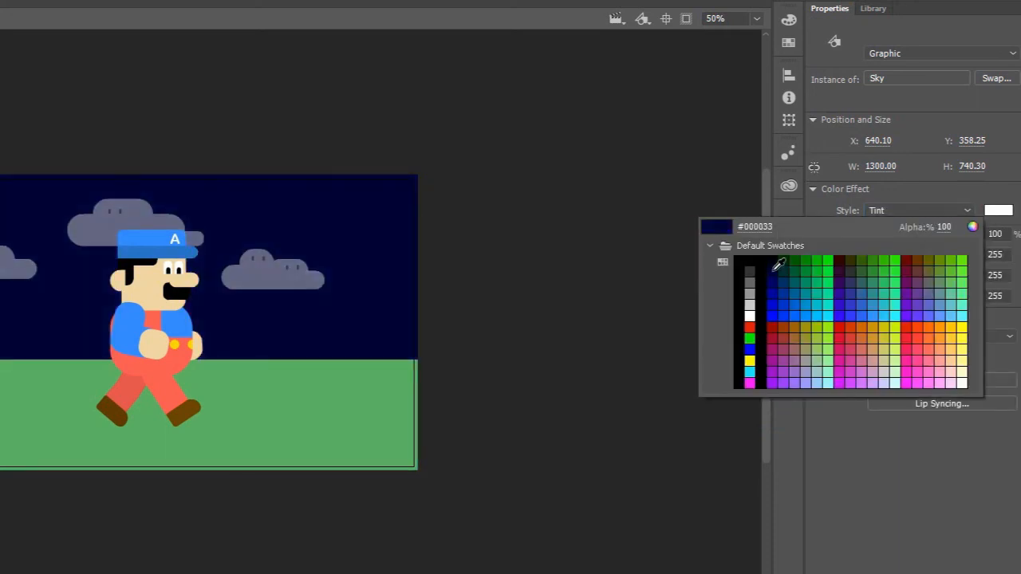
{"action": "left_click", "coordinate": [774, 270]}
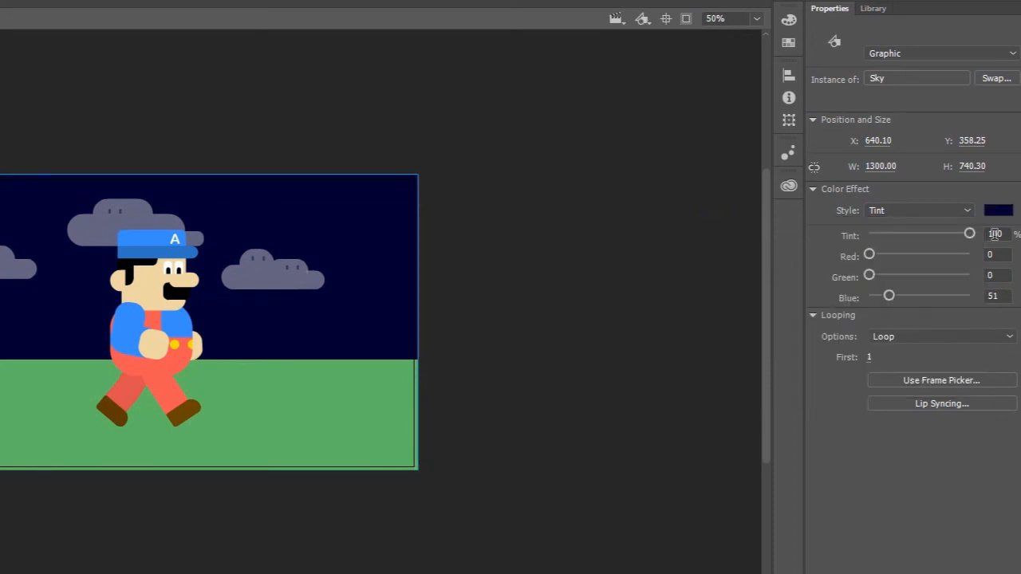
Lower the Sky instance's tint to 70% at frame 120 and create a classic tween along the Sky layer
{"action": "left_click_drag", "start_coordinate": [970, 235], "coordinate": [945, 236]}
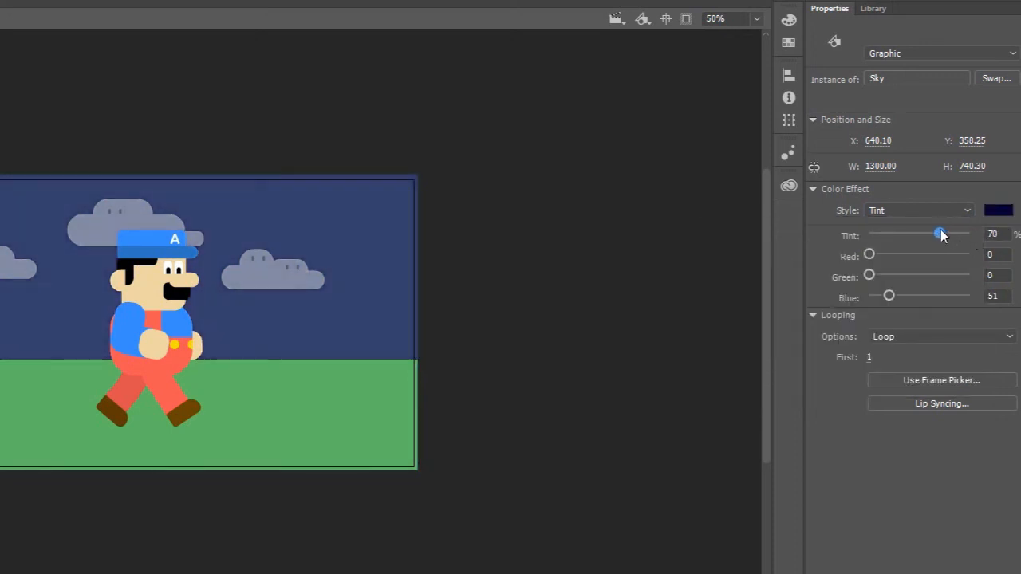
{"action": "left_click", "coordinate": [504, 348]}
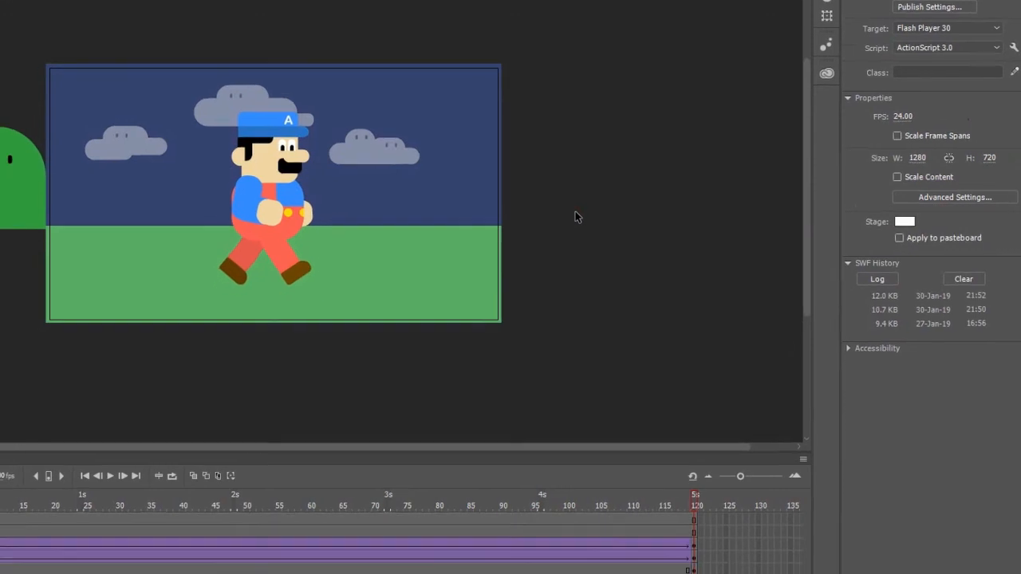
{"action": "right_click", "coordinate": [479, 564]}
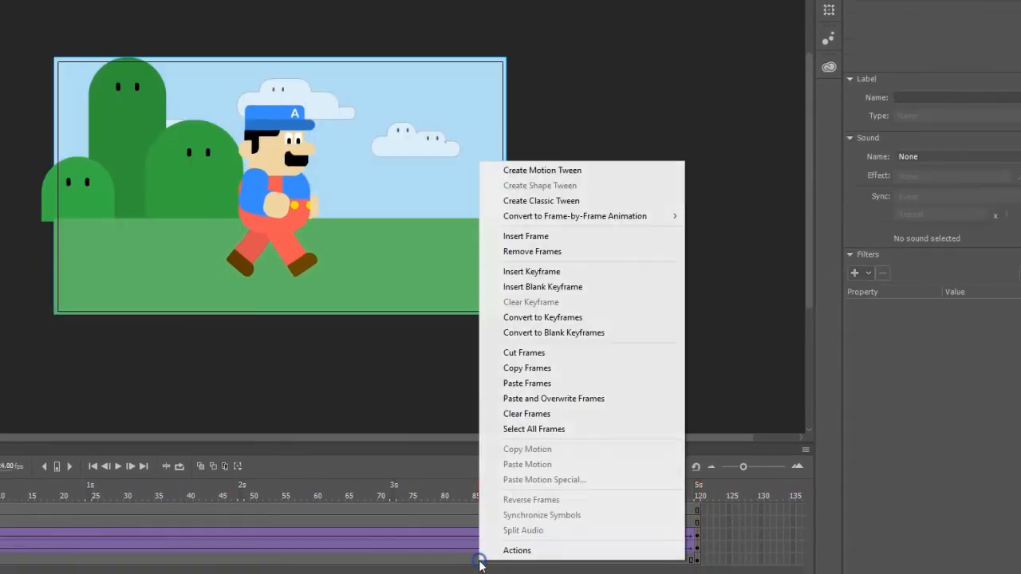
{"action": "left_click", "coordinate": [561, 201]}
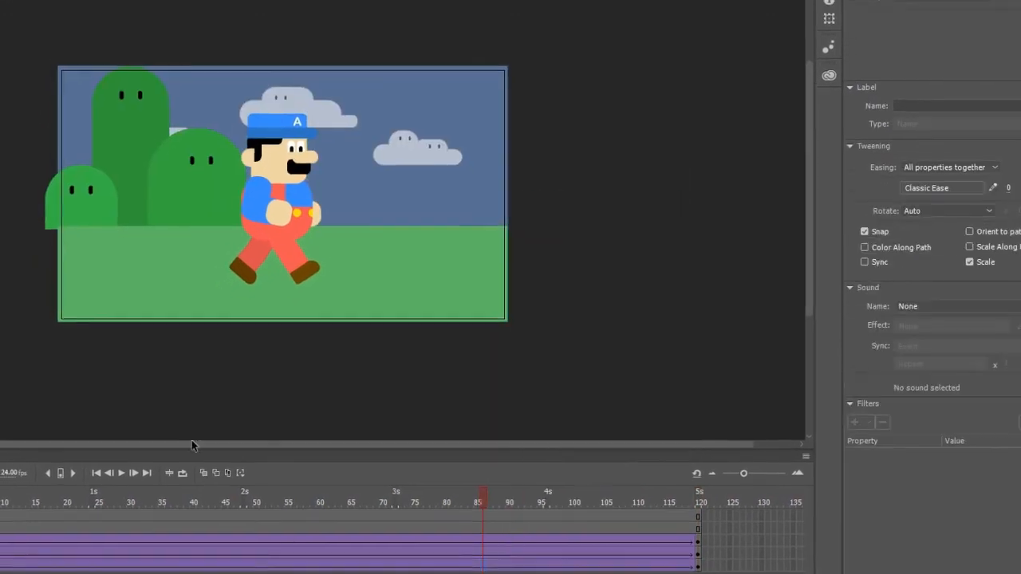
Play the darkening sky animation in the timeline, stop playback, and test the movie
{"action": "left_click", "coordinate": [118, 466]}
{"action": "left_click", "coordinate": [140, 512]}
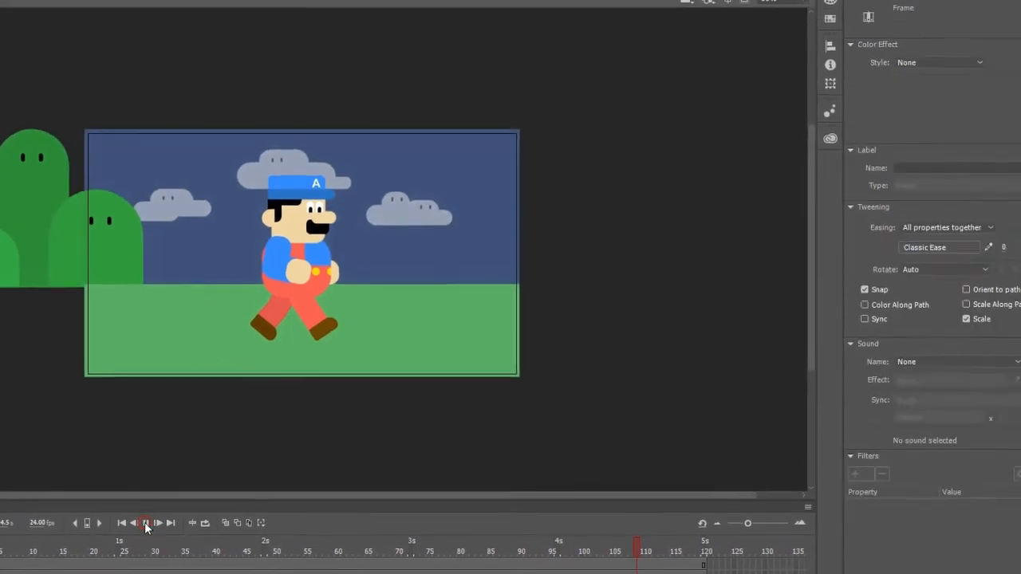
{"action": "left_click", "coordinate": [114, 32]}
{"action": "left_click", "coordinate": [70, 7]}
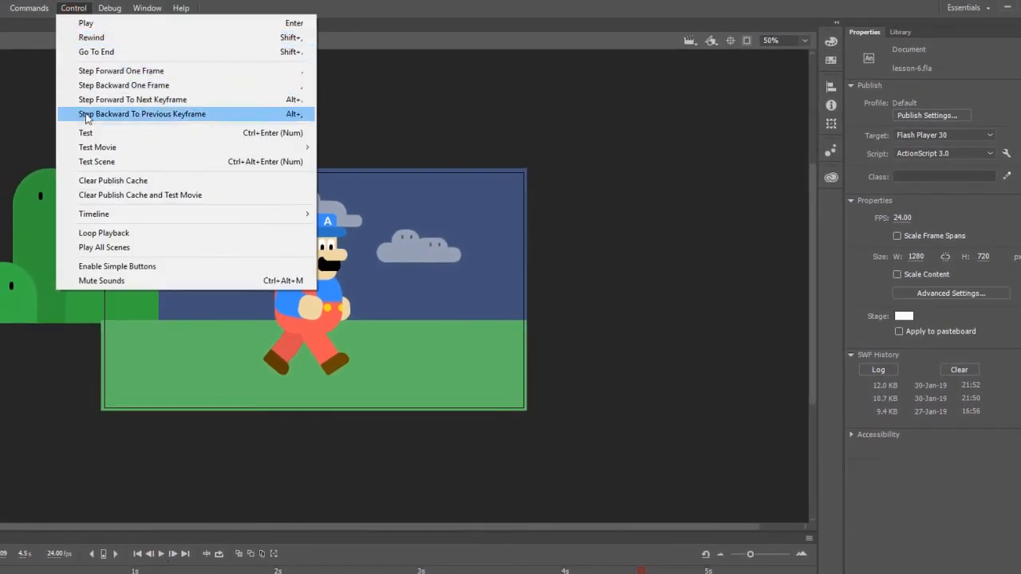
{"action": "left_click", "coordinate": [86, 132]}
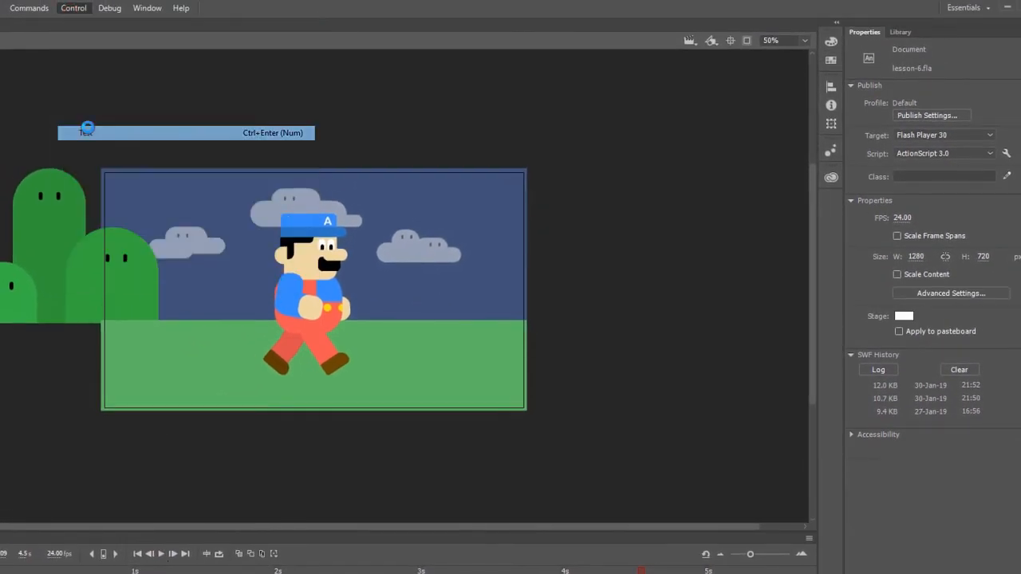